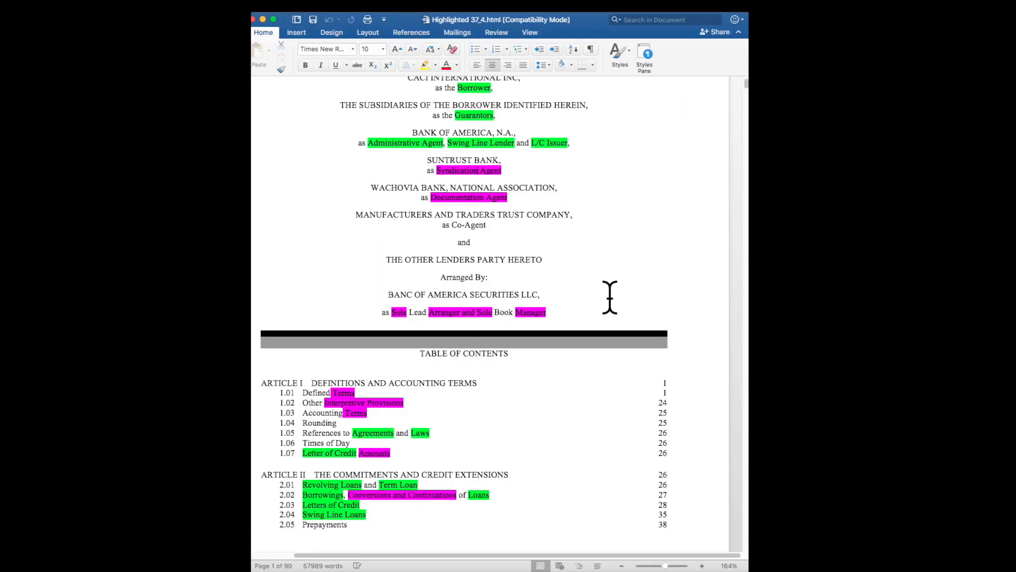
Step: Review the highlighted terms in the credit agreement from the cover page to the Applicable Rate definition
scroll(610, 295, "up", 5)
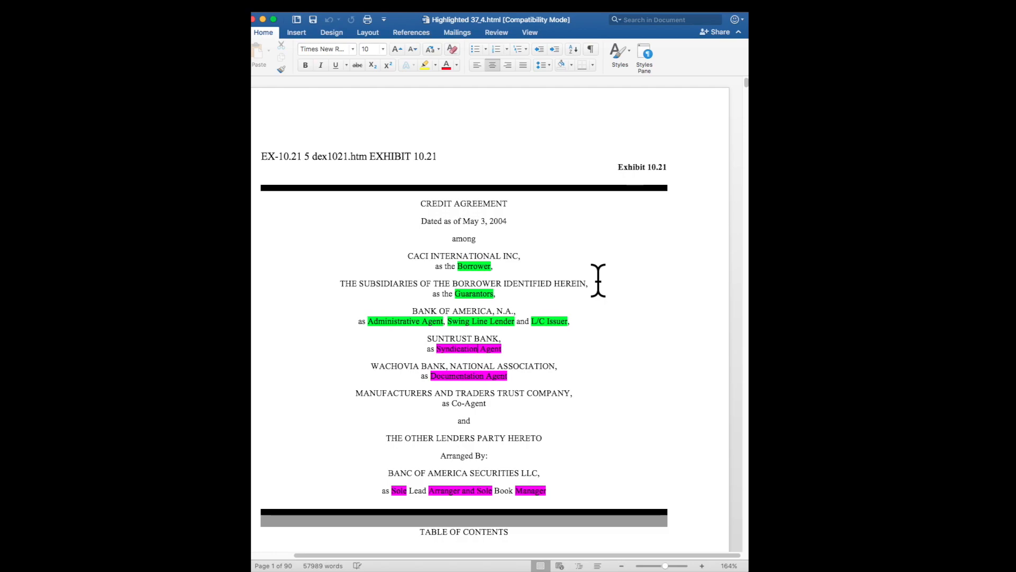
scroll(593, 325, "down", 15)
scroll(608, 319, "down", 20)
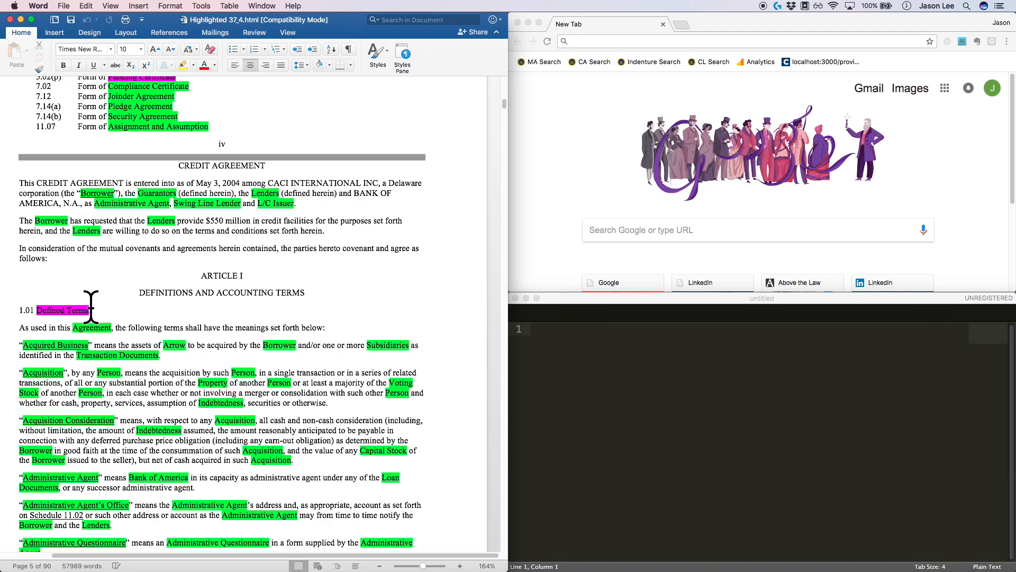
scroll(279, 297, "down", 15)
scroll(233, 352, "down", 6)
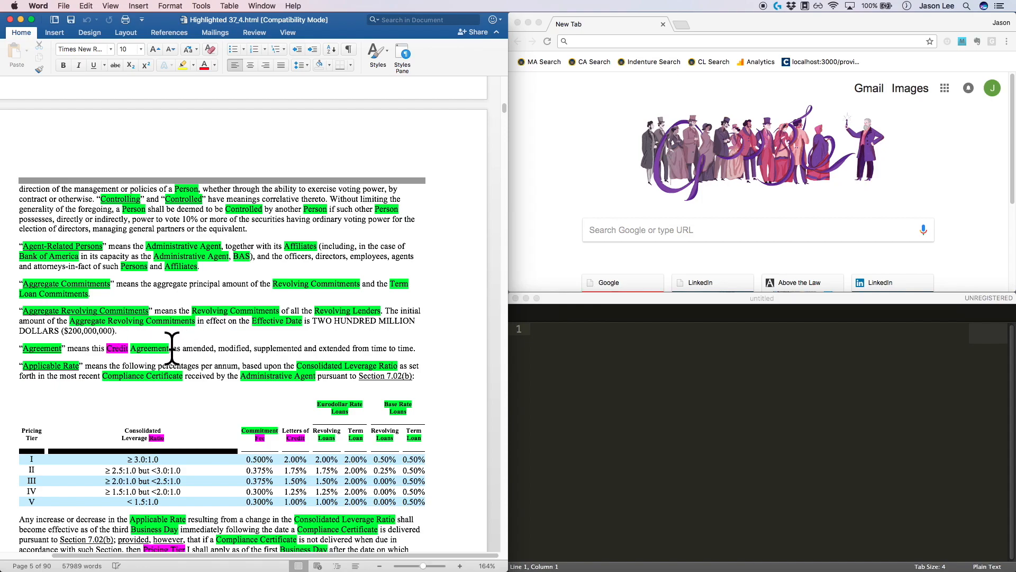
left_click(201, 348)
scroll(240, 346, "down", 5)
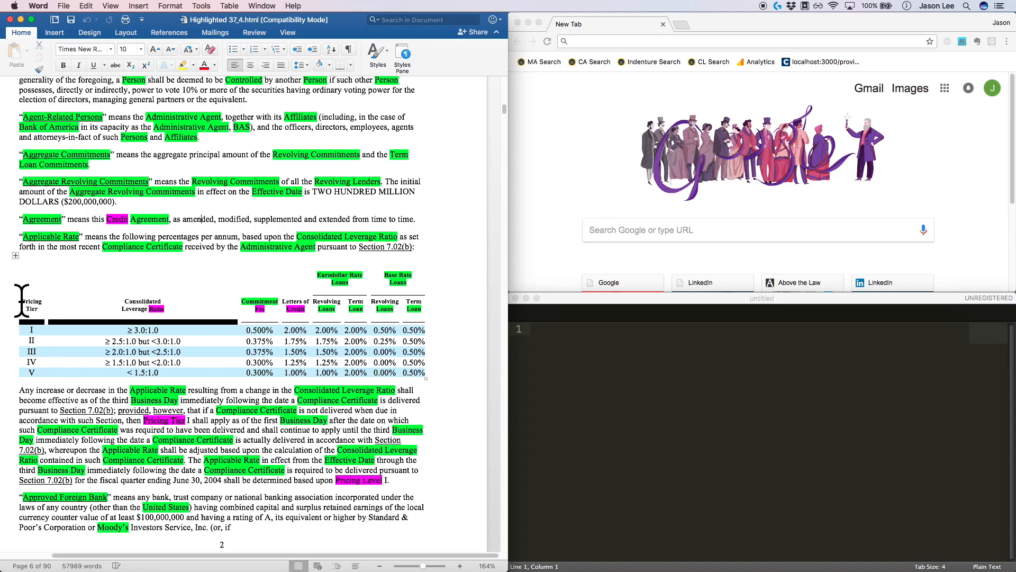
Step: Compare the pricing table's "Pricing Tier" heading with the text below, and record in Sublime Text: pg. 2 "Pricing Level" is not defined
left_click_drag(21, 299, 37, 309)
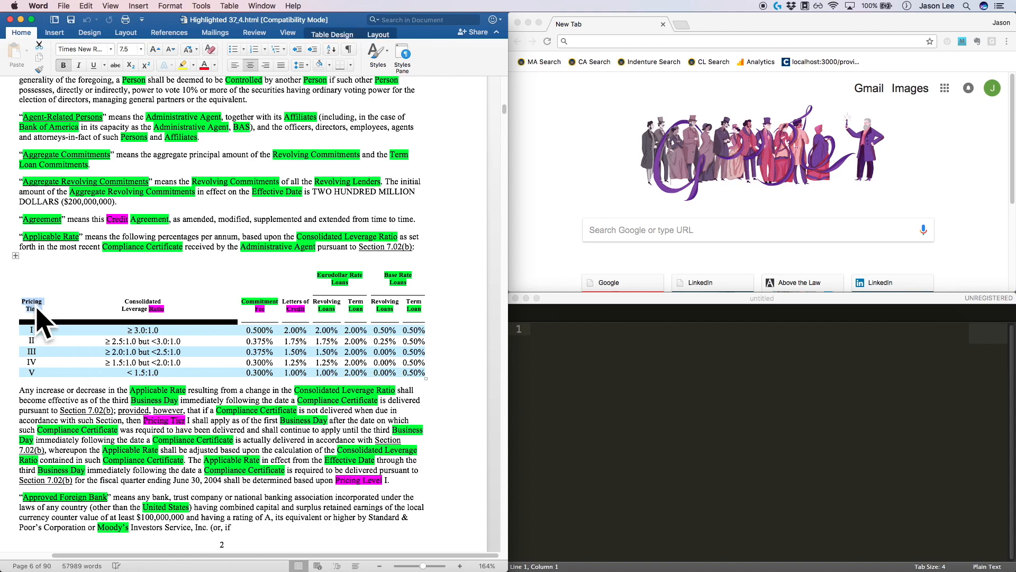
left_click(36, 309)
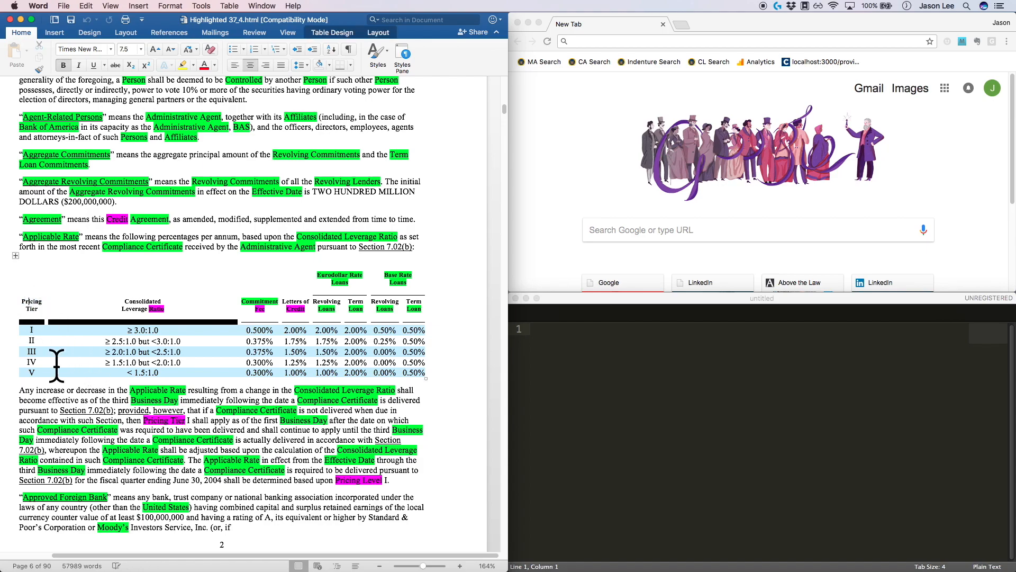
left_click(370, 479)
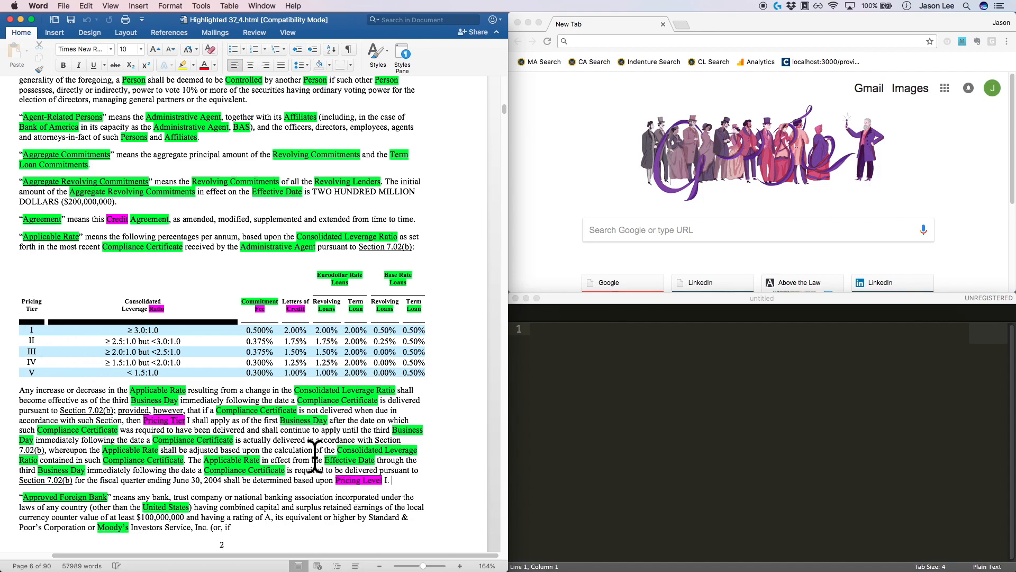
scroll(315, 458, "down", 1)
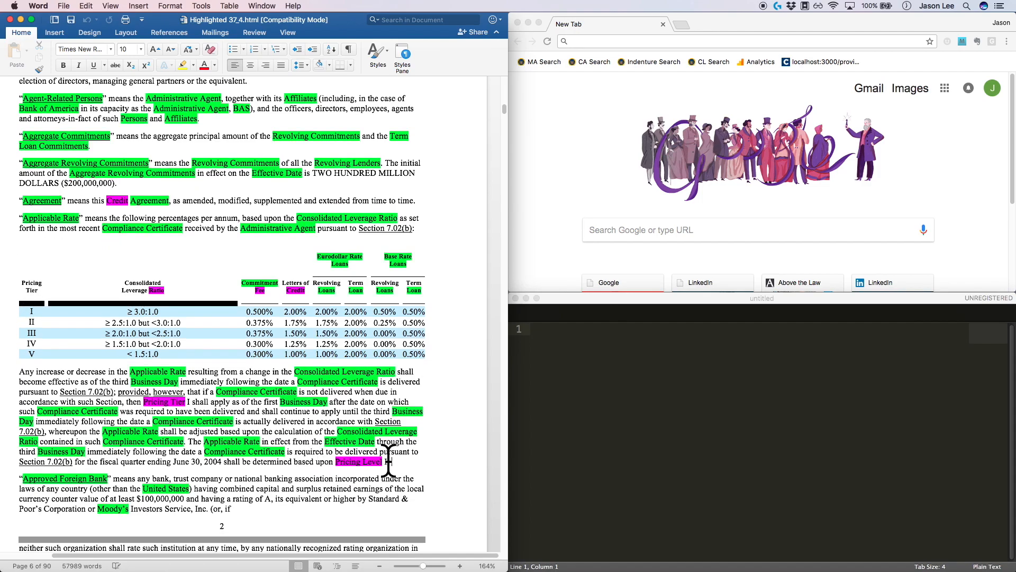
left_click(598, 423)
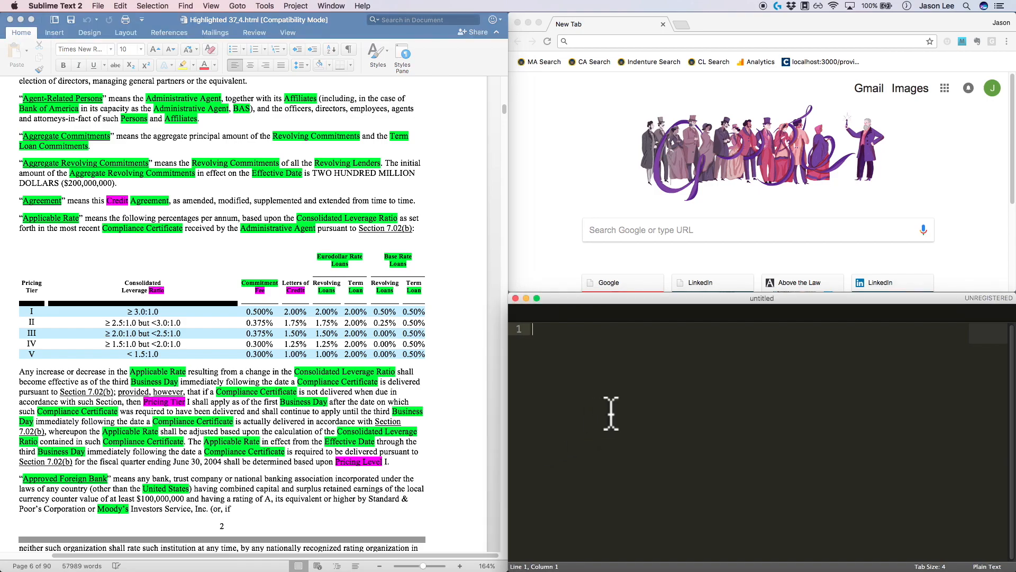
type("pg. 2 \"Pricing Level\" is not defined")
key("Return")
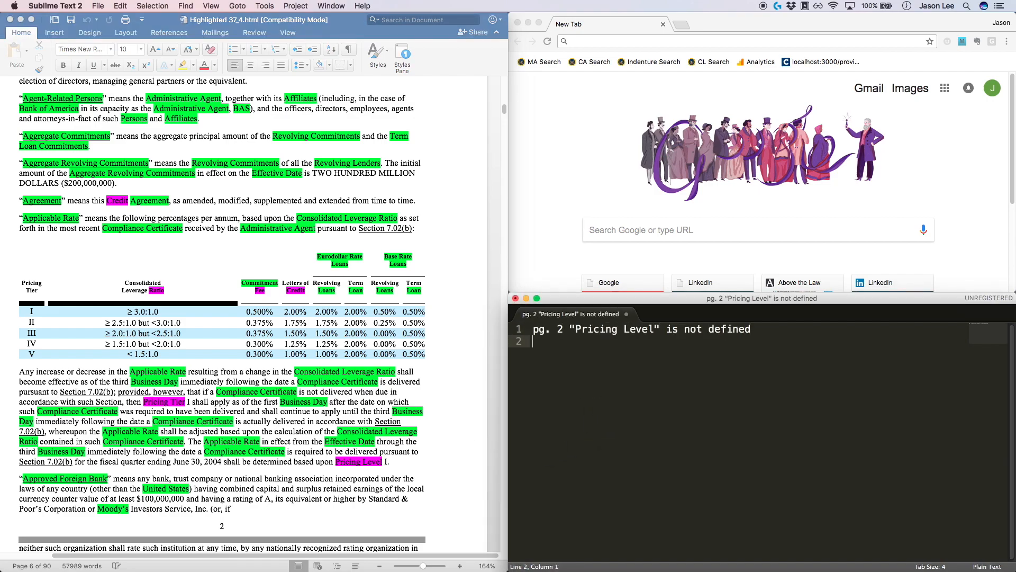
Step: Return to the Word document and check the page number printed below the Approved Foreign Bank definition
left_click(291, 356)
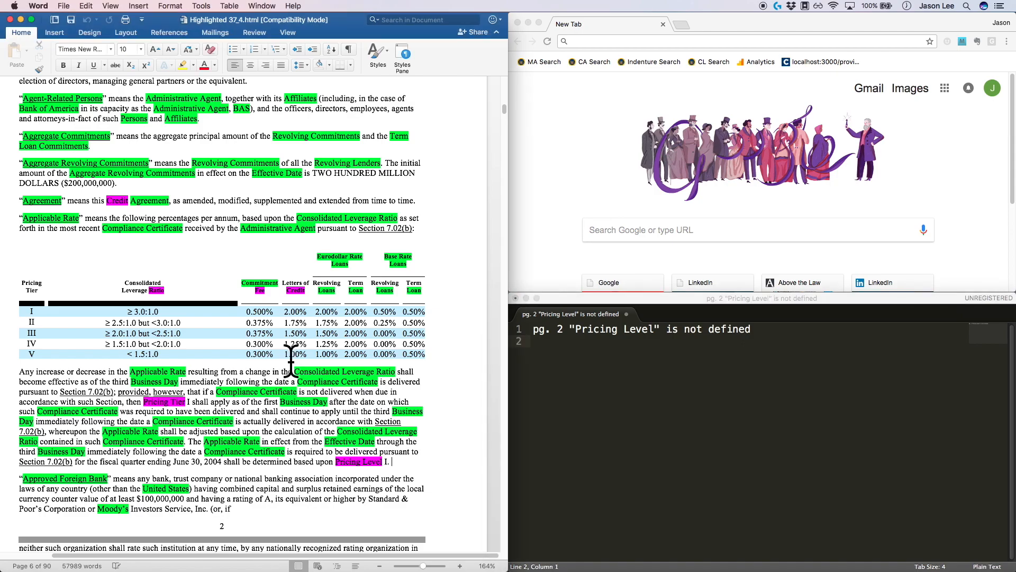
scroll(297, 371, "down", 2)
left_click_drag(218, 498, 230, 498)
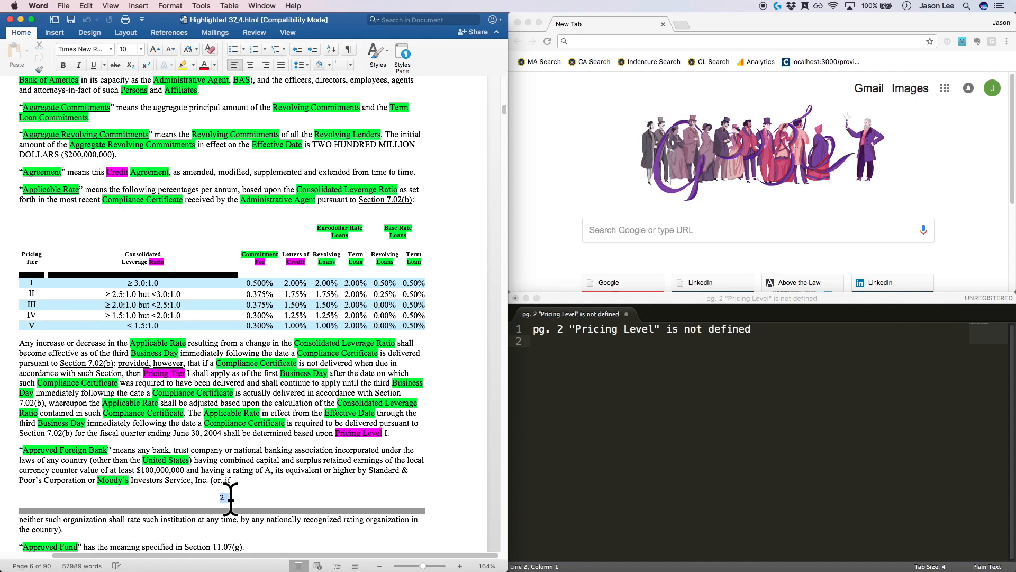
Step: Locate the red-highlighted defined term on the page after page 3 and search the agreement for "Base Rate Revolving"
scroll(290, 419, "down", 20)
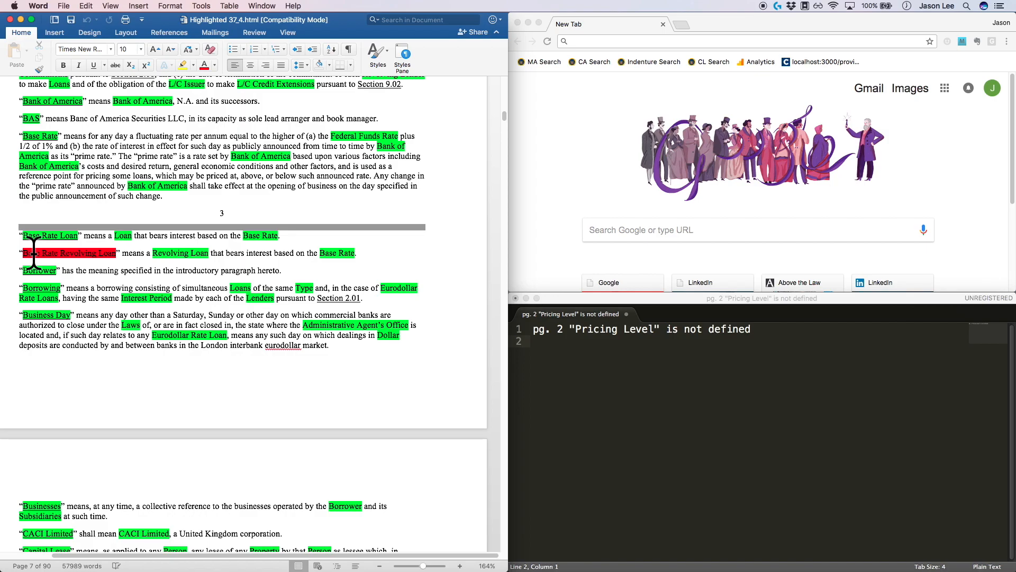
key("super+f")
type("Base Rate Revolving")
key("Return")
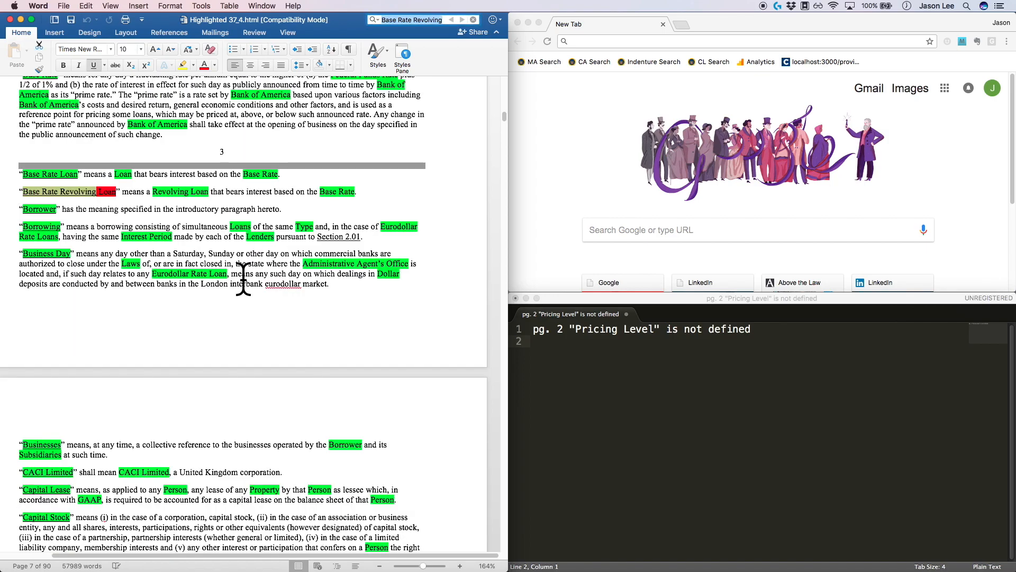
Step: Add a second line to the Sublime Text notes: pg. 4: "Base Rate Revolving Loan" is not used
left_click(622, 398)
type("pg.")
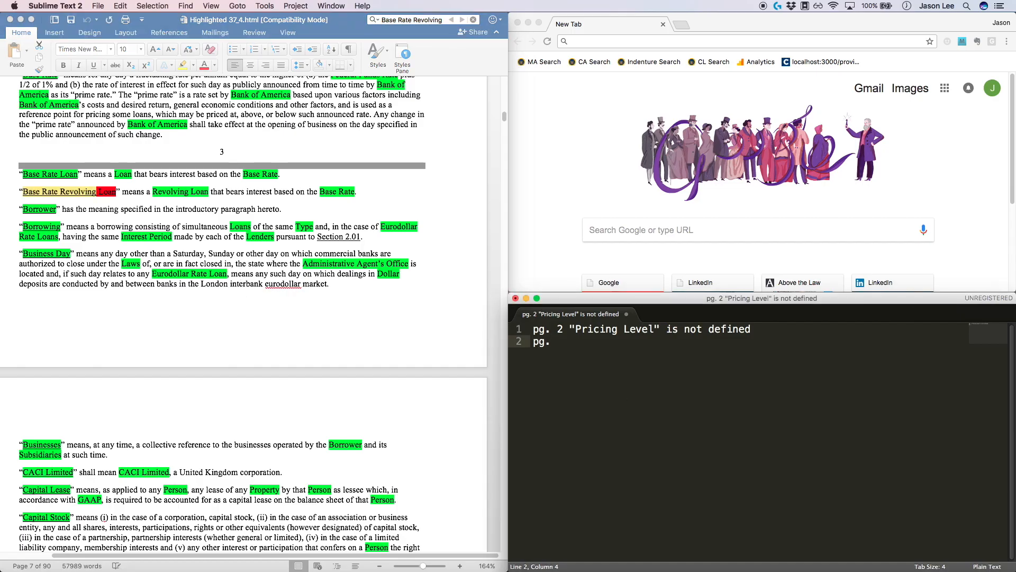
type(" 4: \"Base Rate Revolving Loan\" is not used")
key("Return")
Step: In Word, search for definitions starting with "Consolidated In" to compare with the Consolidated Interest Expense term in Consolidated Excess Cash Flow
left_click(280, 224)
scroll(280, 223, "down", 20)
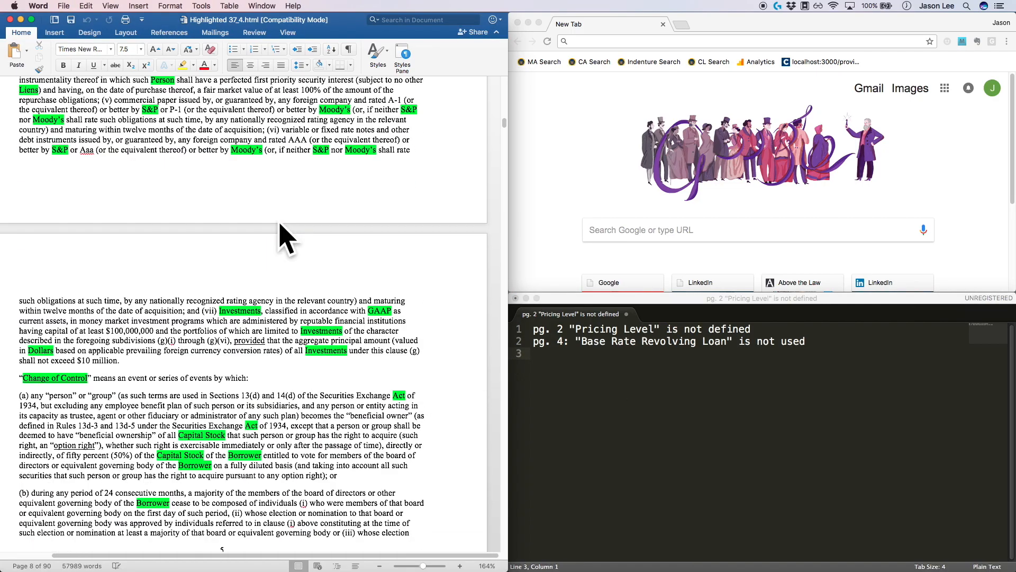
scroll(279, 223, "down", 5)
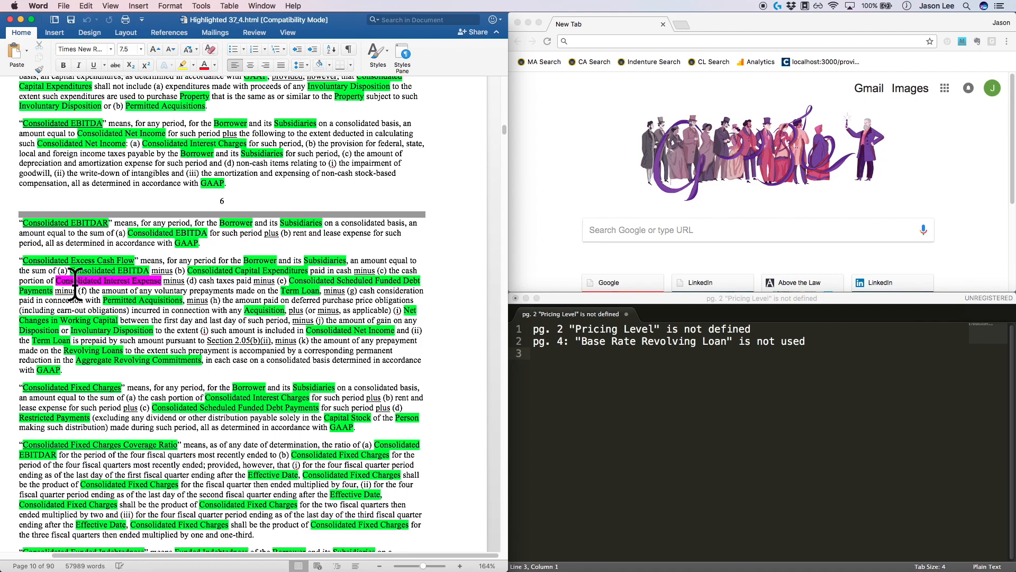
left_click(129, 286)
key("super+f")
type("\"Consolidated In")
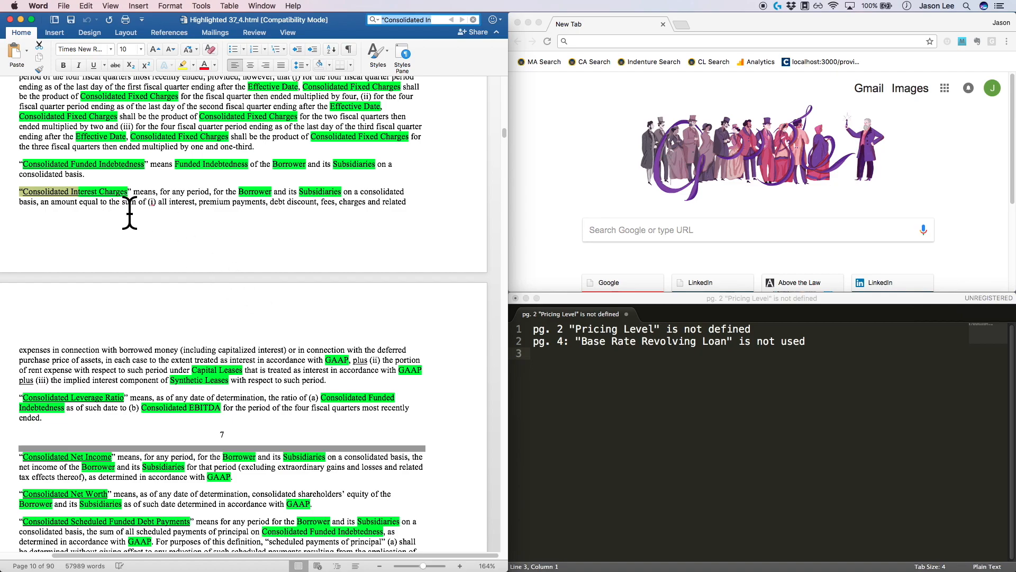
left_click(153, 203)
left_click(33, 189)
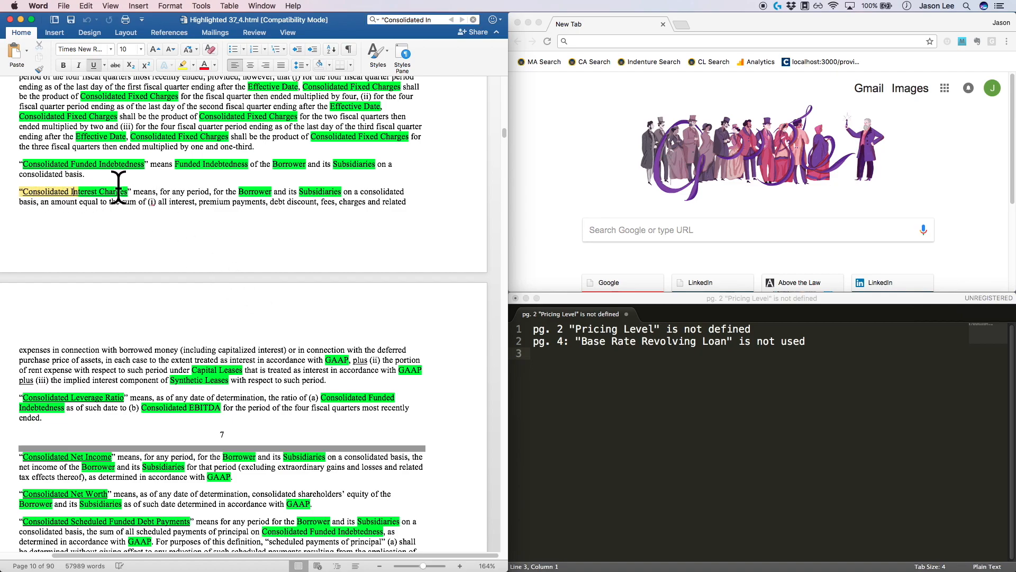
scroll(291, 374, "up", 5)
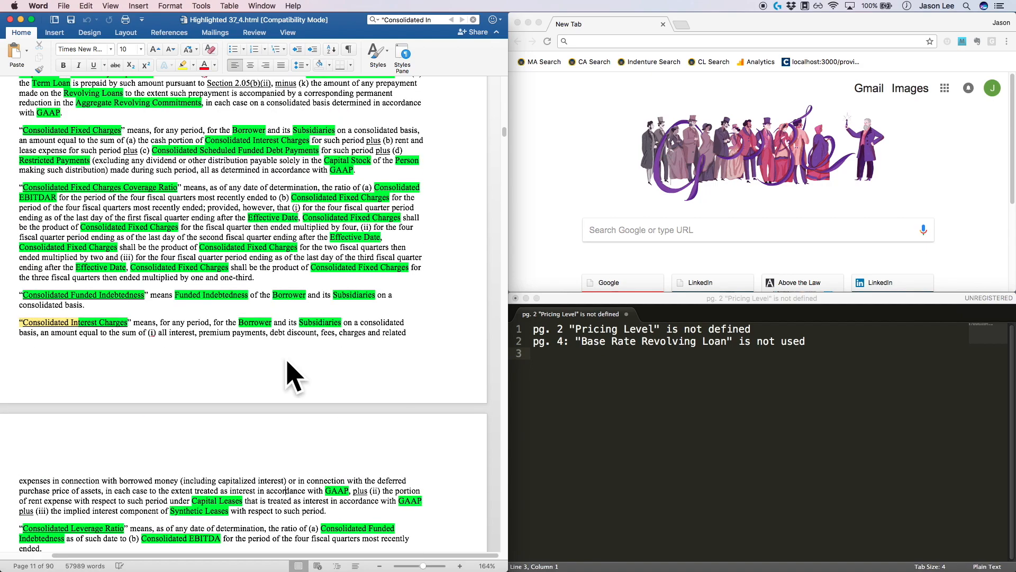
Step: Add to the Sublime Text notes: pg. 7: "Consolidated Interest Expense" is not defined; "Consolidated Interest Charges" was probably meant
left_click(619, 369)
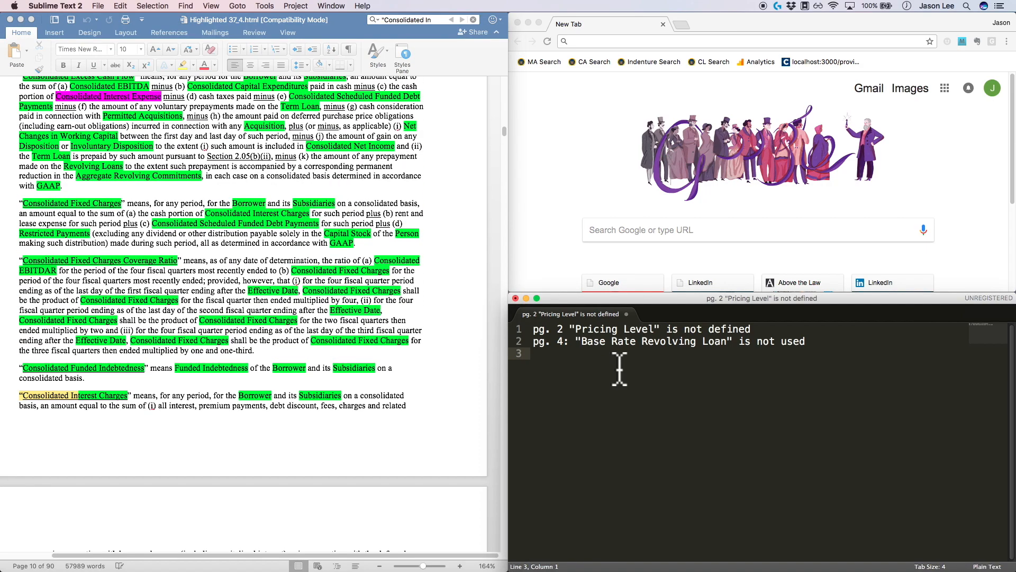
type("pg. 7: \"Consolidated Interest Expense\" is not defined; ")
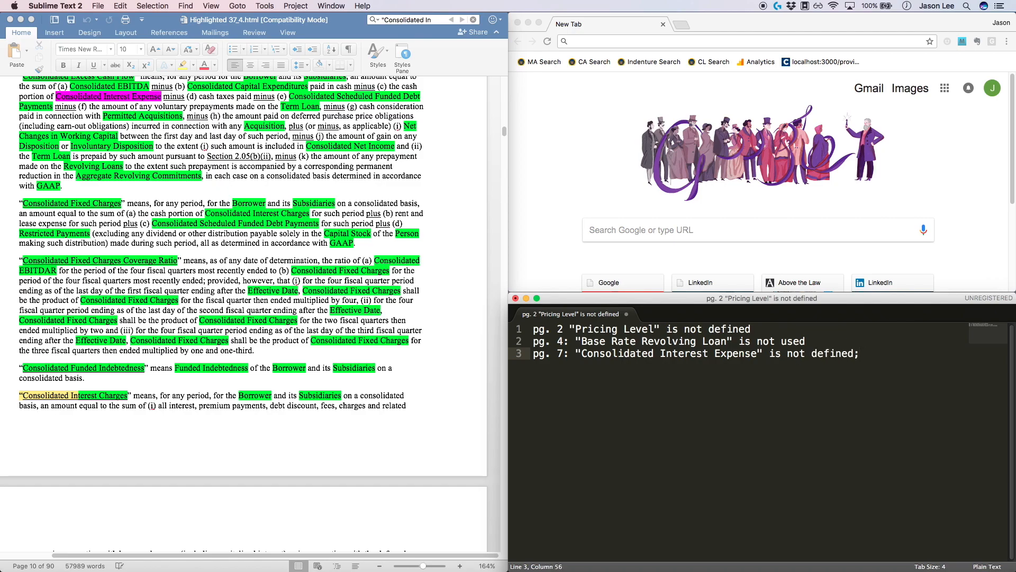
type("\"Consolidated Interest Charges\" was probably meant")
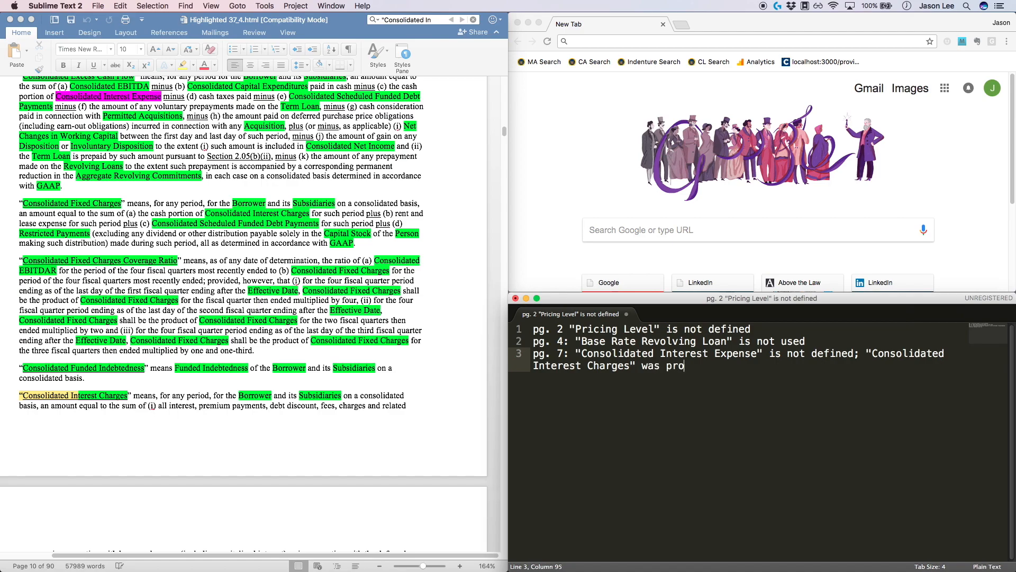
key("Return")
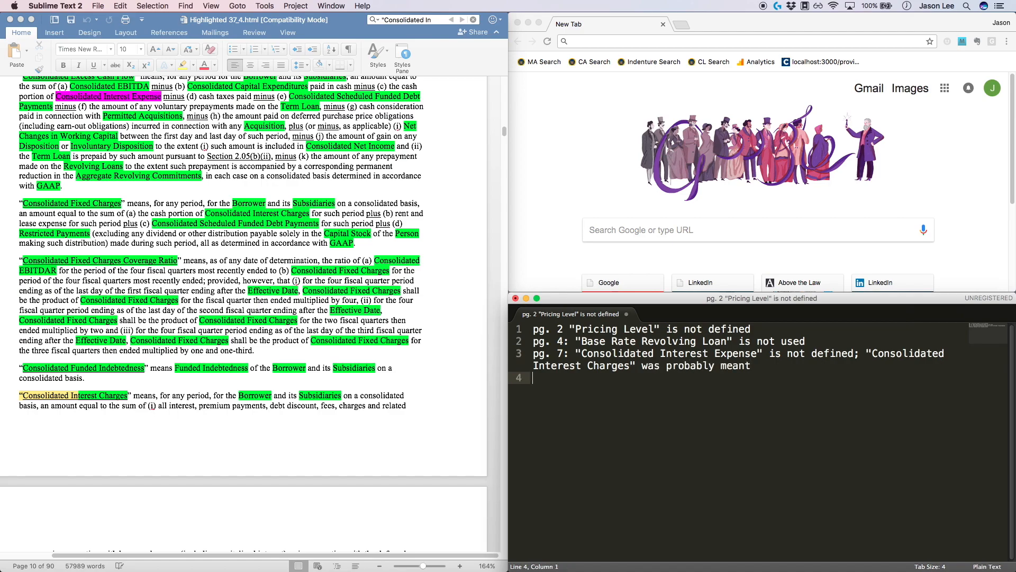
Step: Copy "British Bankers Association Interest Settlement Rate" from clause (a) of Eurodollar Base Rate and search Google for it in Chrome
left_click(238, 256)
scroll(233, 239, "down", 15)
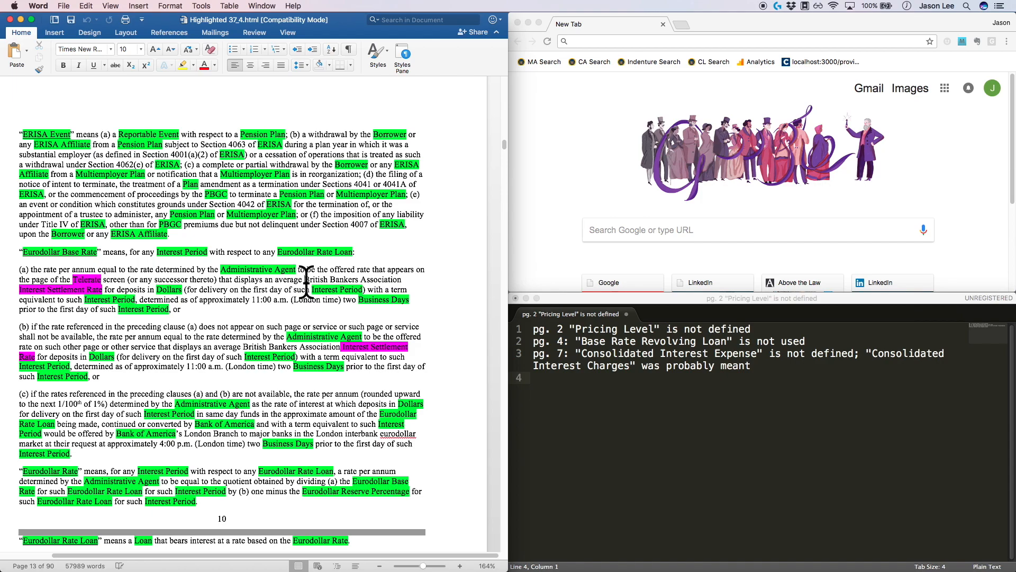
left_click_drag(305, 281, 103, 286)
key("super+c")
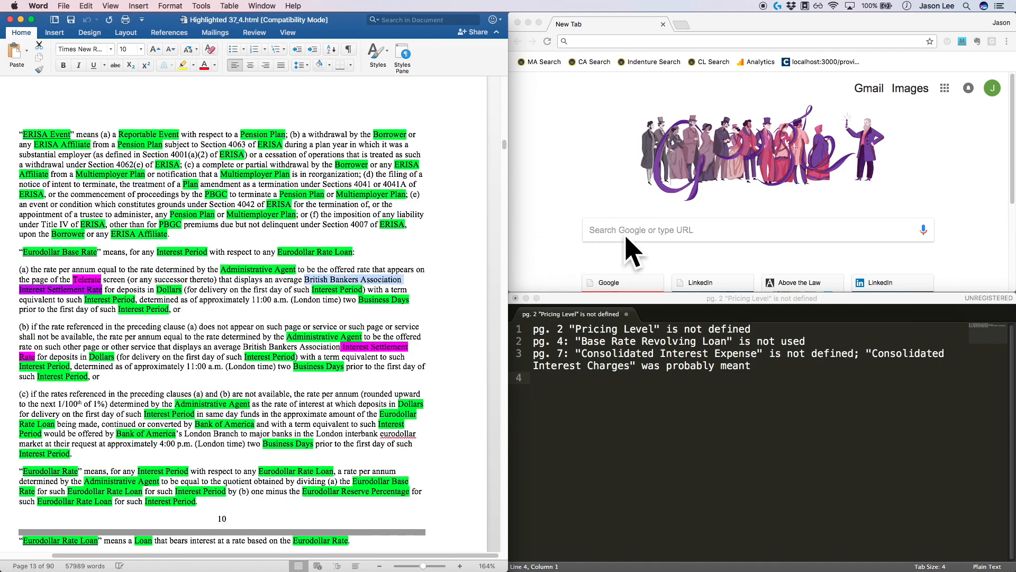
left_click(653, 233)
key("super+v")
key("Return")
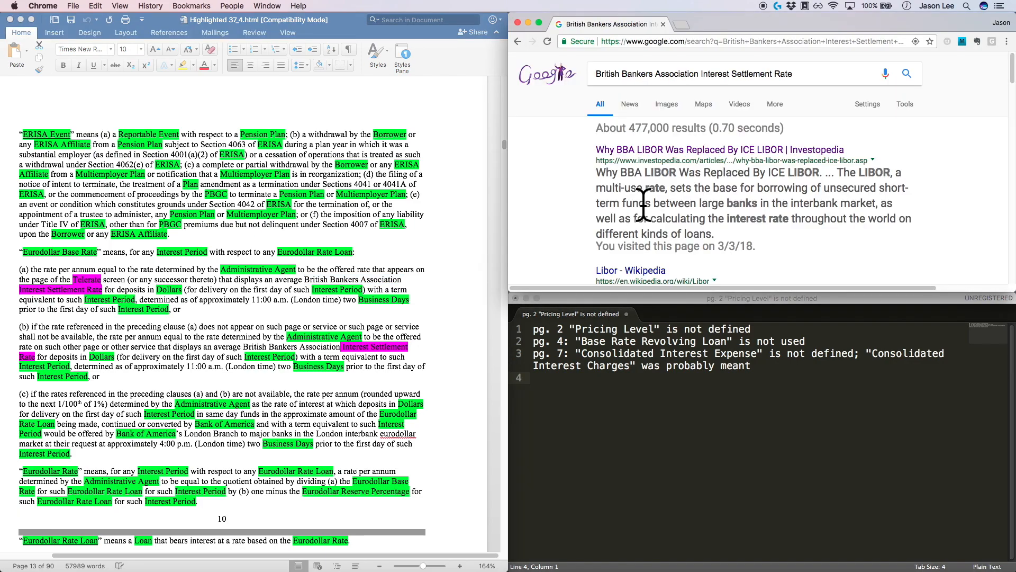
Step: Skim the search results and read the Investopedia article "Why BBA LIBOR Was Replaced By ICE LIBOR"
scroll(651, 207, "down", 5)
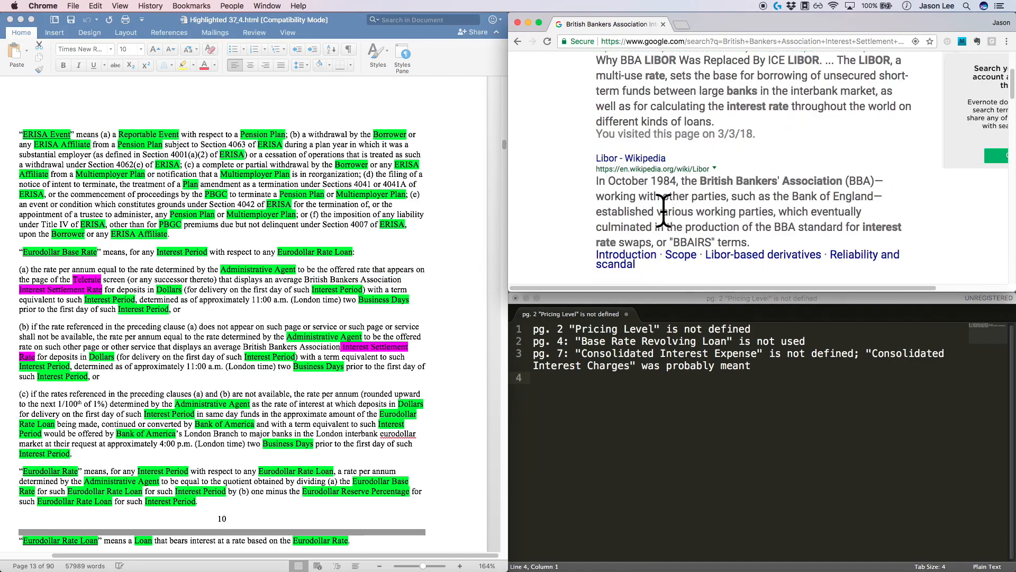
scroll(663, 210, "down", 10)
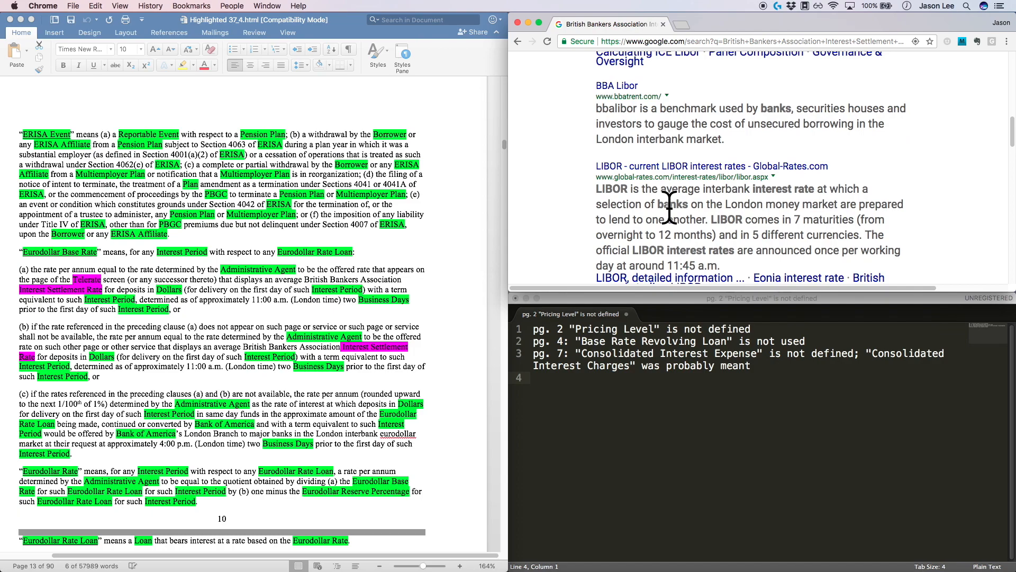
scroll(669, 207, "up", 15)
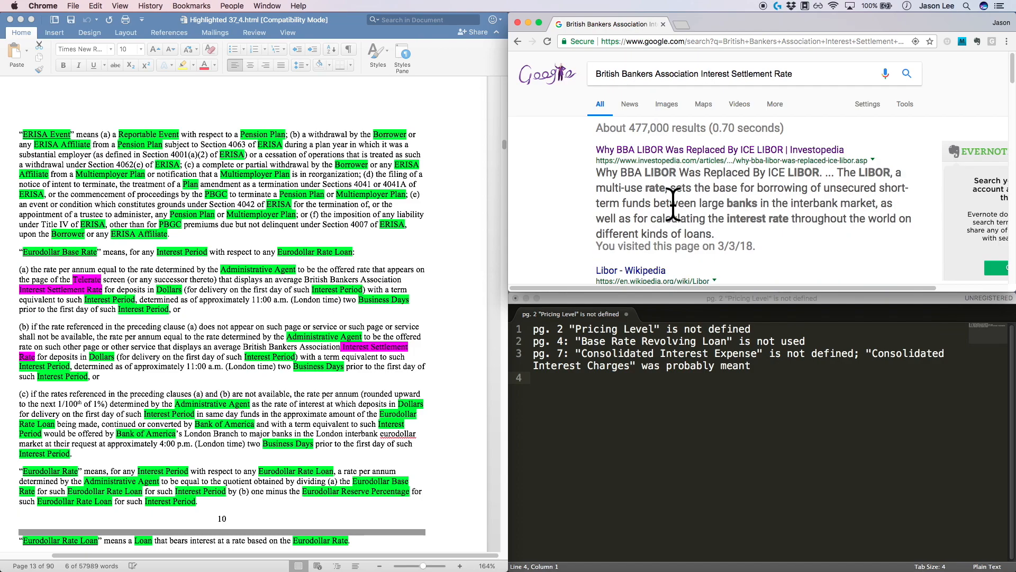
left_click(694, 147)
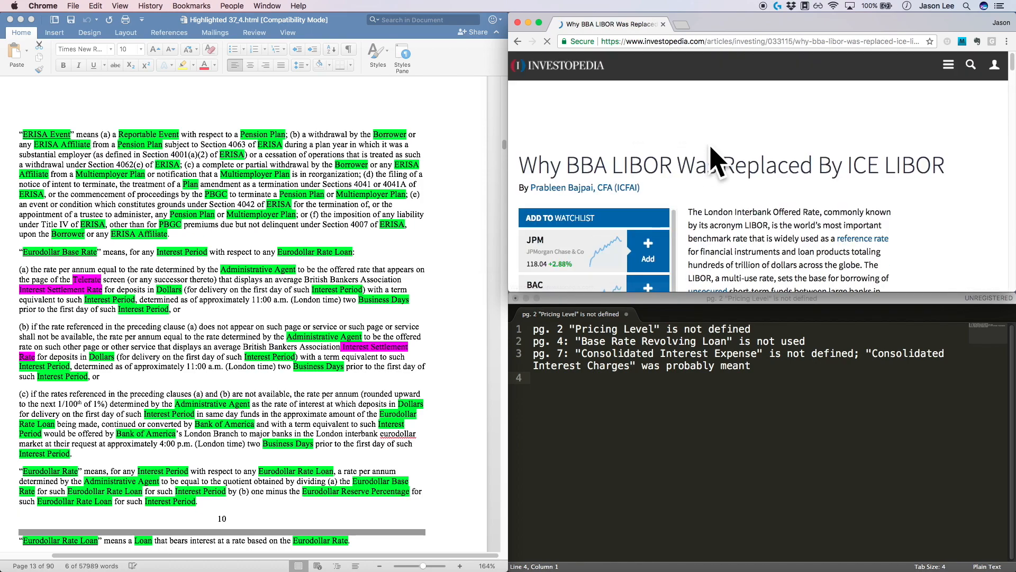
scroll(711, 145, "down", 1)
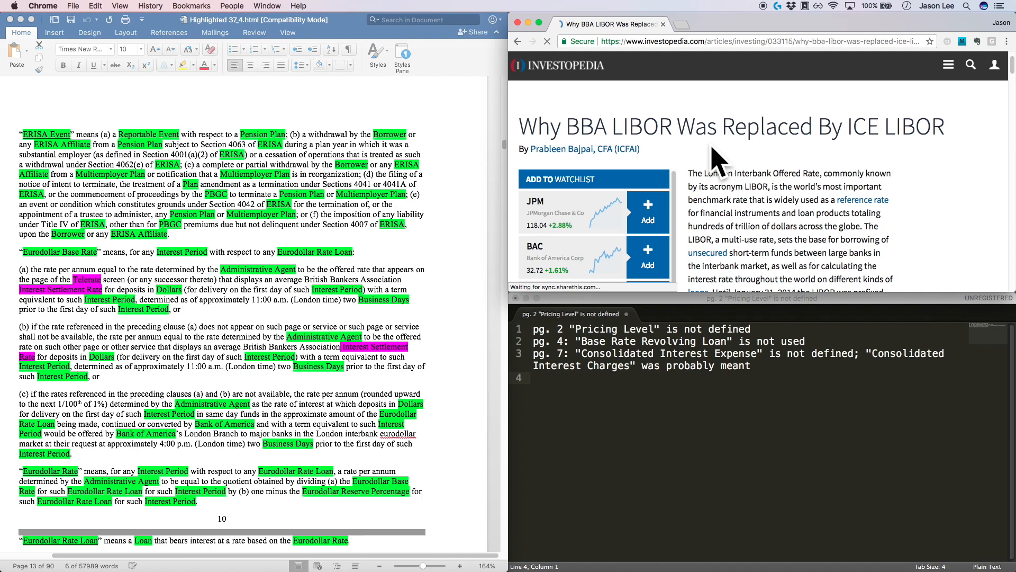
scroll(712, 159, "down", 8)
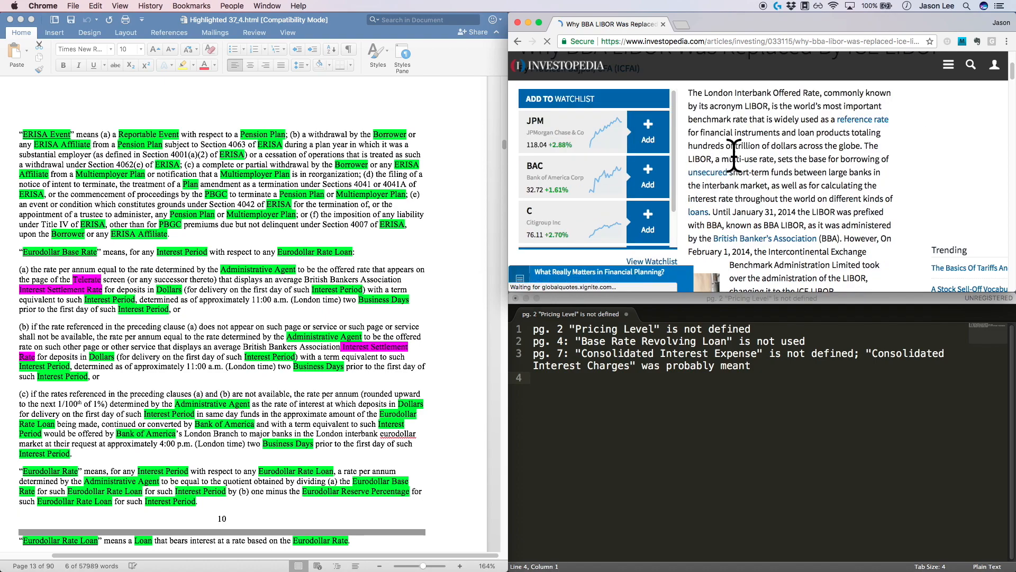
Step: Open the Wikipedia article on Libor and read its introduction about the rate's administration
scroll(742, 159, "down", 8)
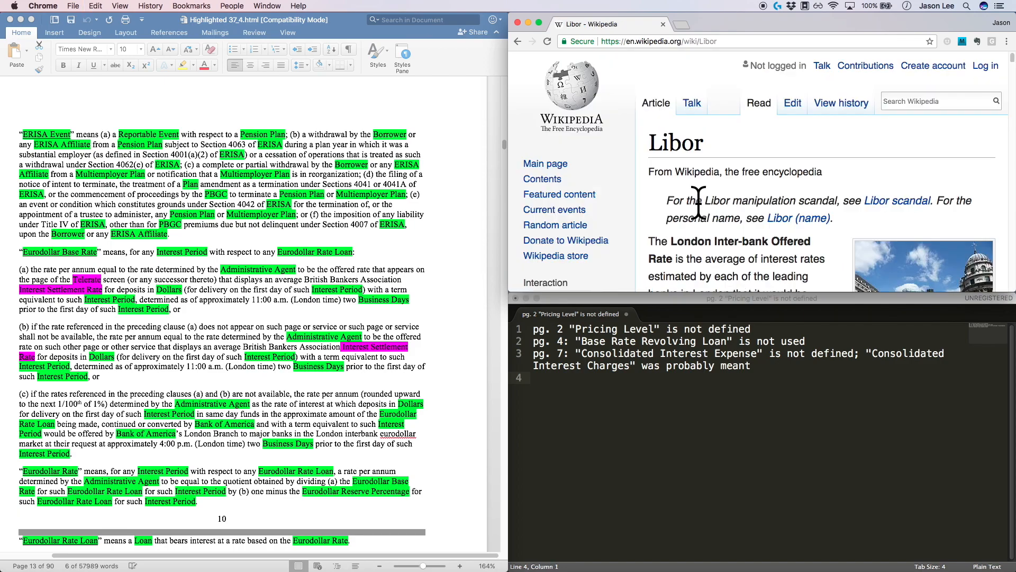
scroll(696, 172, "down", 7)
scroll(786, 207, "down", 6)
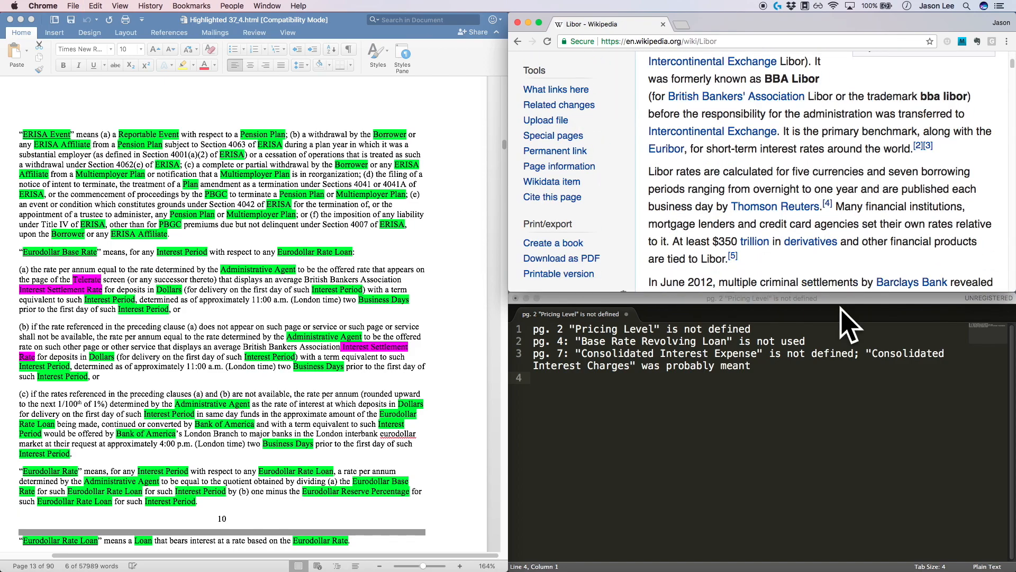
Step: Add to the Sublime Text notes: pg. 10: "British Bankers Association Interest Settlement Rate" is not defined
left_click(766, 397)
type("pg. 10: \"")
type("British Bankers Association Interest Settlement Rate")
type("\" is not defined")
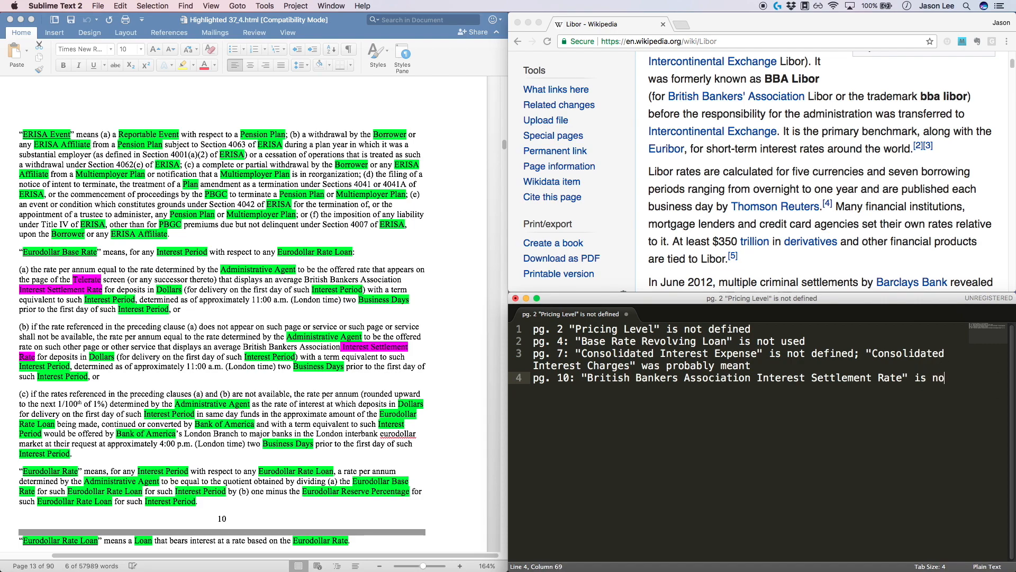
Step: Review the agreement's flagged terms from page 10 to page 17, including "Eurocurrency", "Revolving Credit" and "International Standby Practices 1998"
left_click(362, 381)
scroll(328, 307, "down", 10)
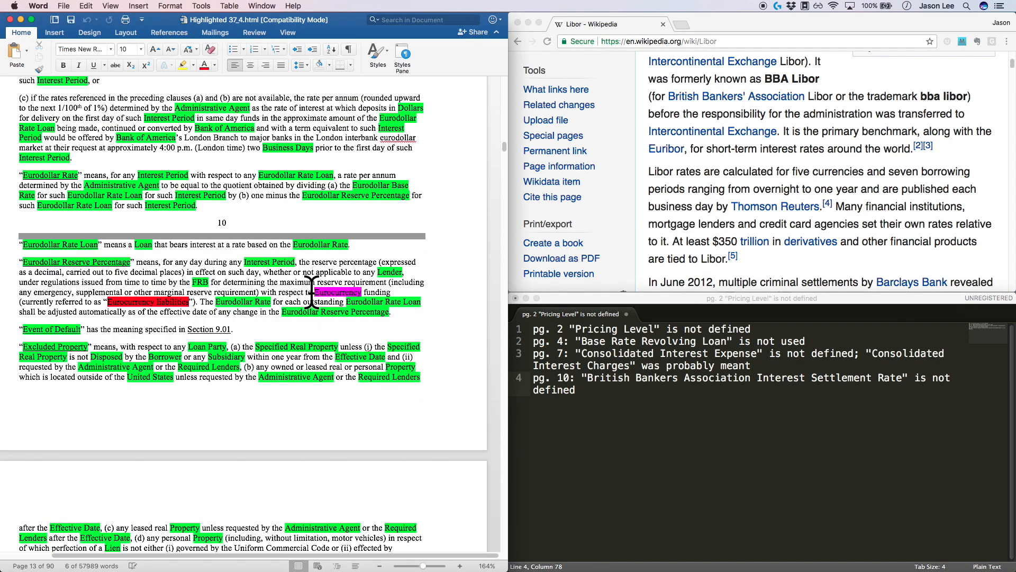
left_click_drag(311, 291, 375, 292)
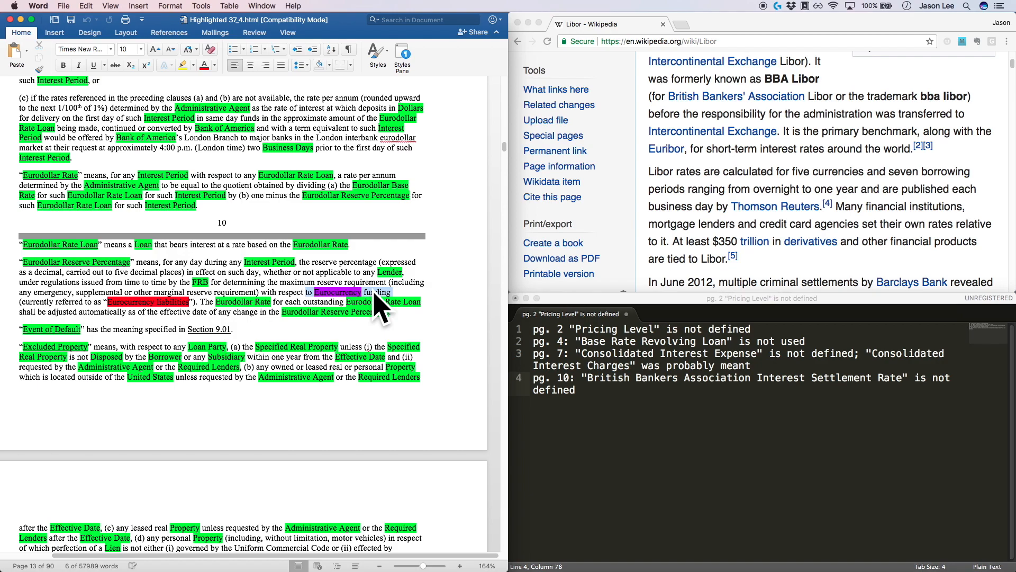
left_click(330, 292)
scroll(296, 290, "down", 1)
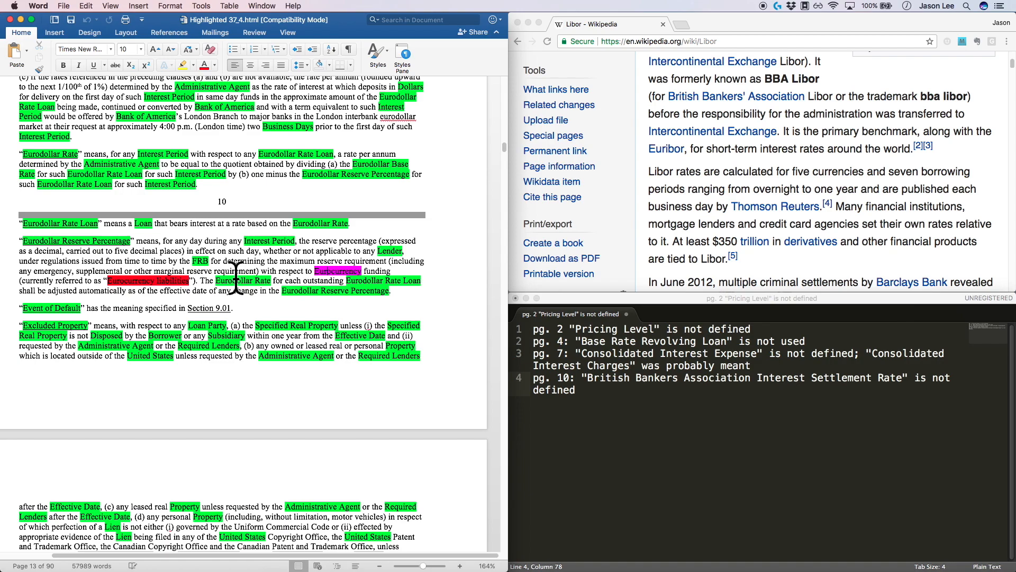
scroll(235, 278, "down", 10)
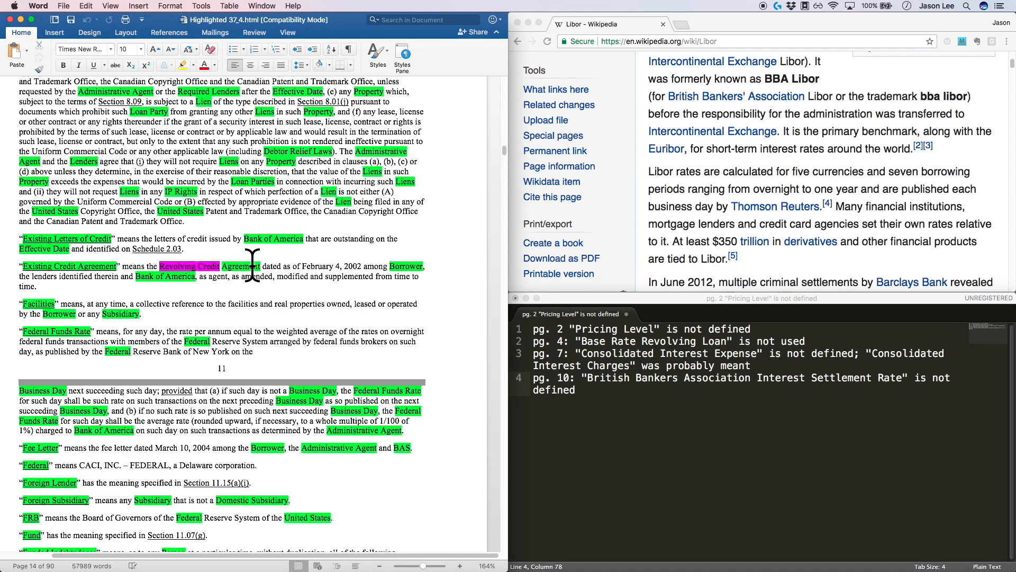
scroll(252, 265, "down", 20)
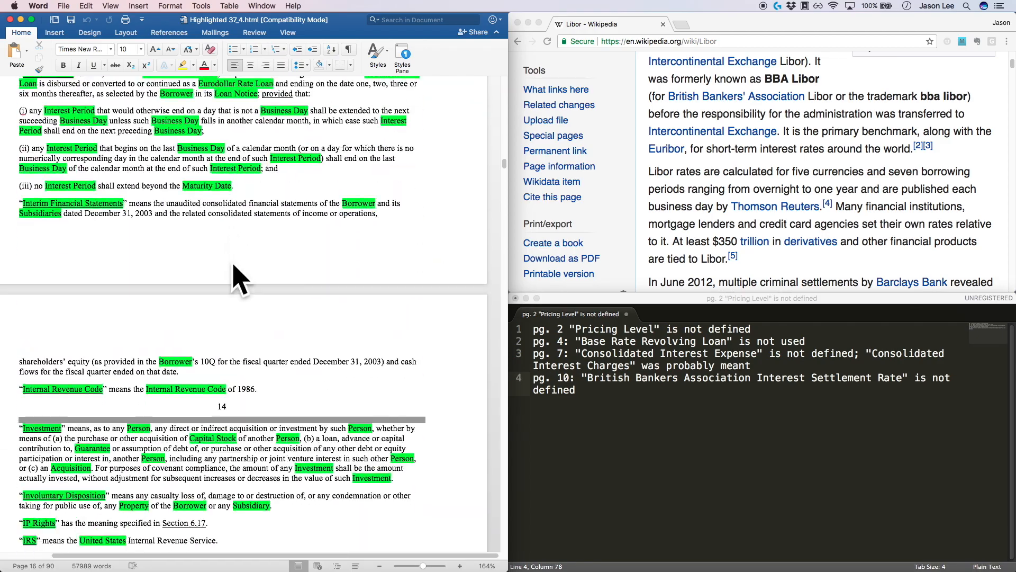
scroll(185, 291, "down", 1)
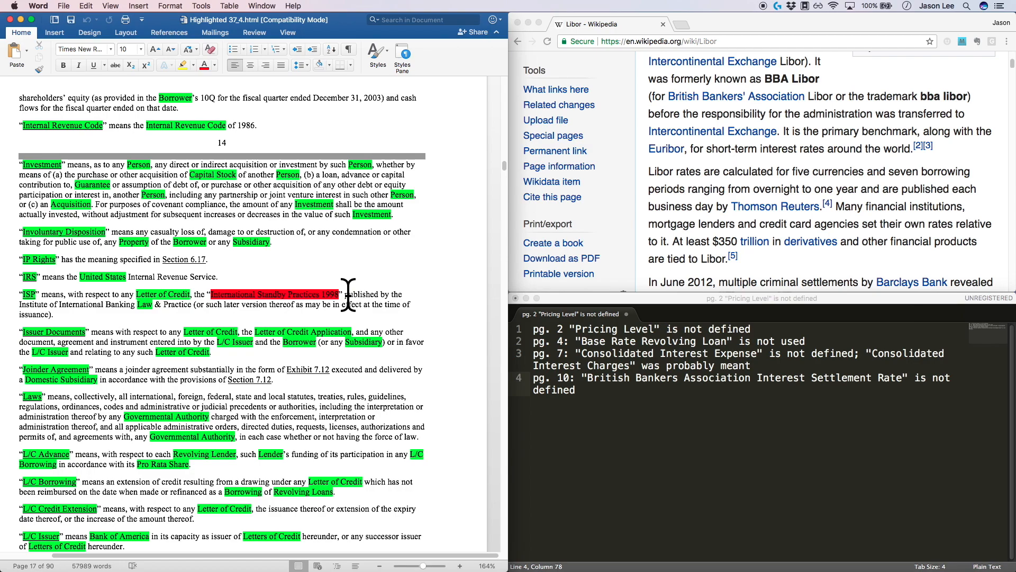
scroll(234, 268, "down", 15)
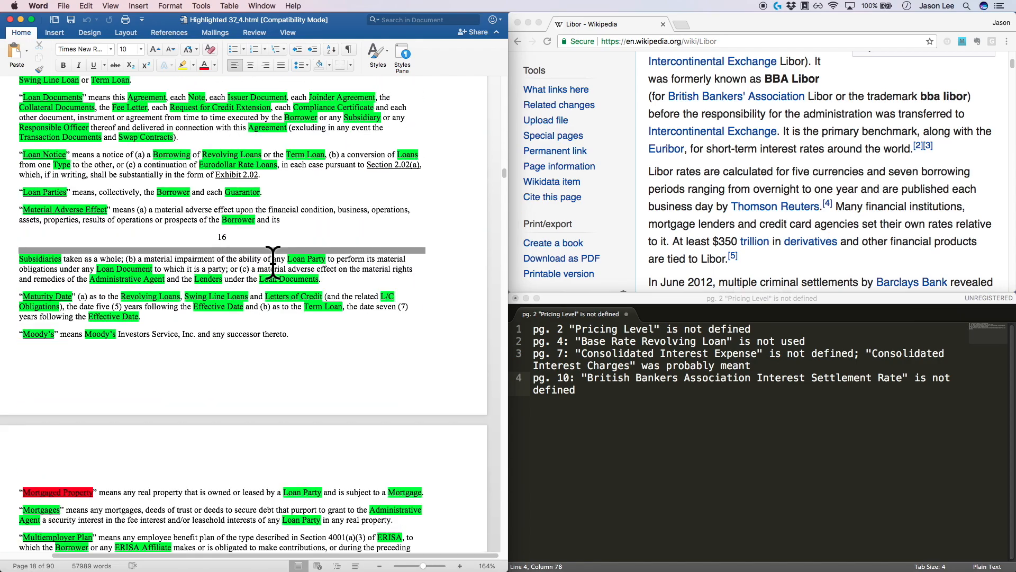
Step: Search the agreement for "Mortgage" and go through the occurrences to check whether "Mortgaged Property" is used
left_click(155, 311)
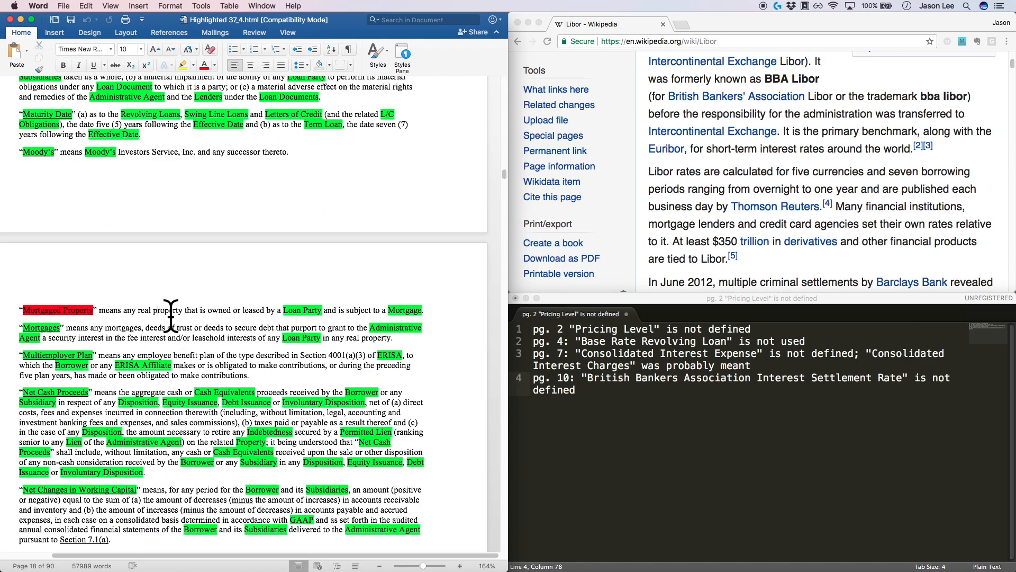
key("super+f")
type("Mortgage")
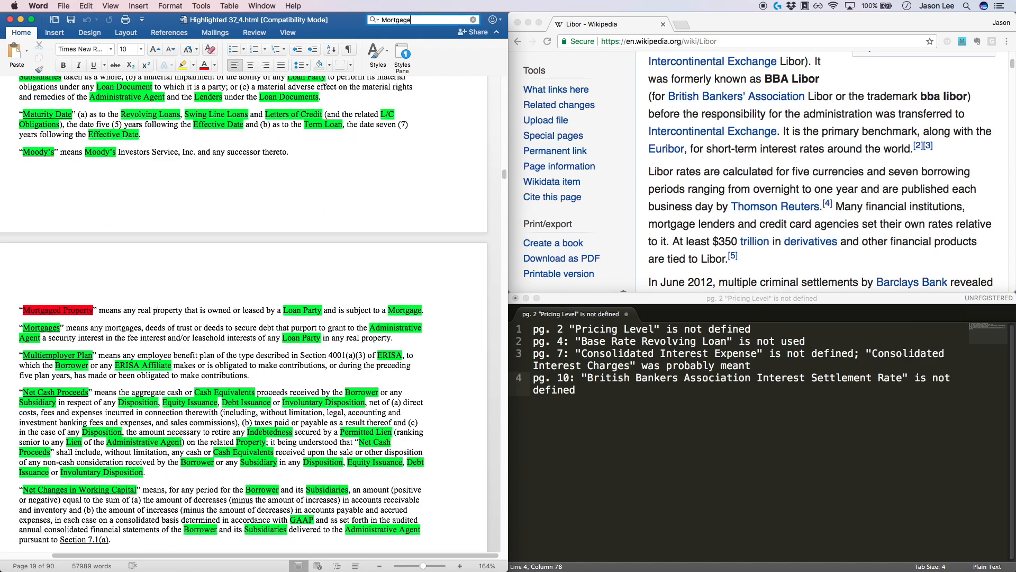
key("Return")
key("Return")
key("Return")
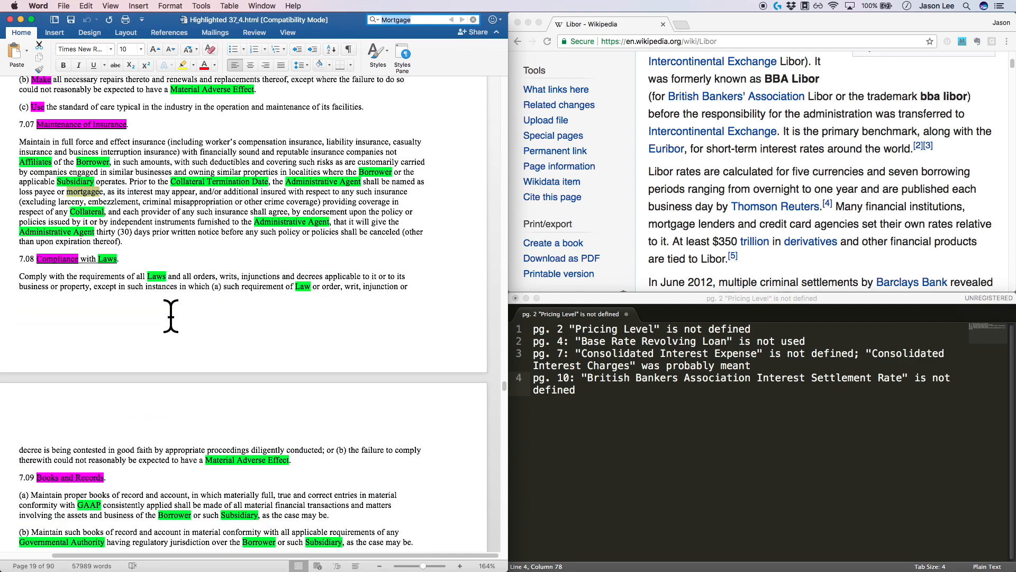
key("Return")
key("Return")
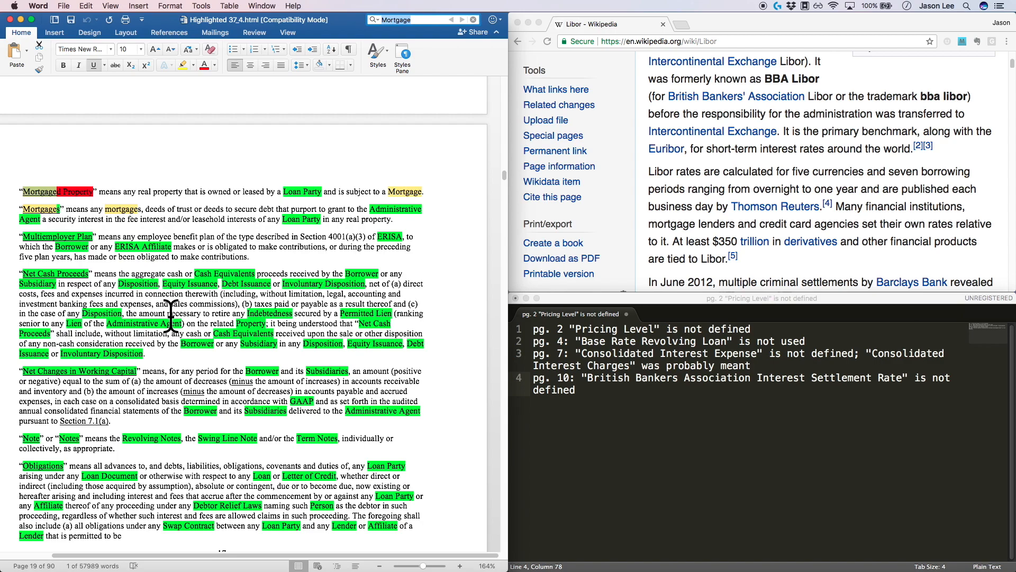
Step: Add to the Sublime Text notes: pg. 17: "Mortgaged Property" is not used
scroll(171, 316, "down", 3)
key("super+Tab")
key("Return")
type("pg. 17: \"Mortgaged Property\" is not used")
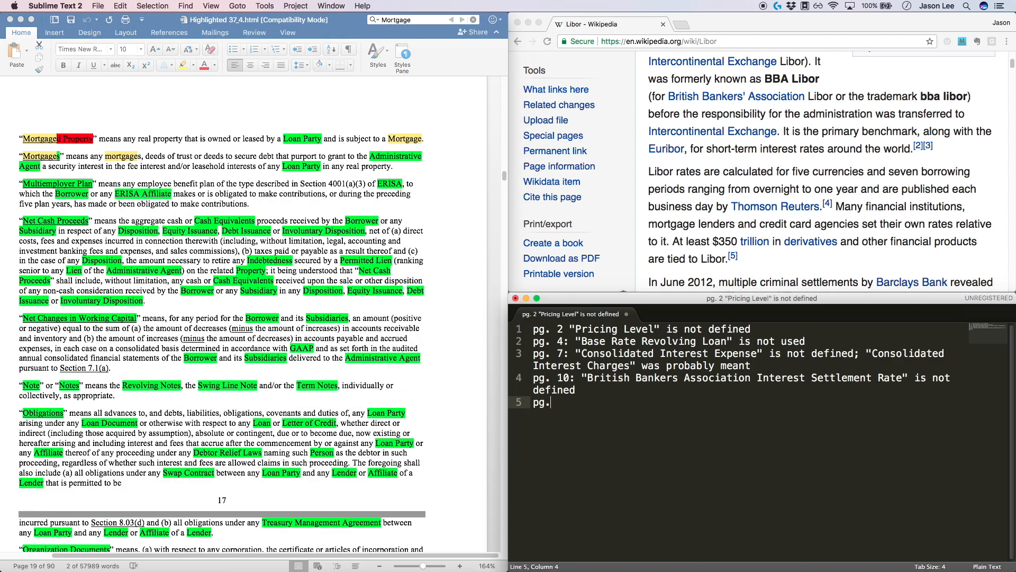
key("Return")
Step: Locate the flagged "Applicable Margin" on page 20 and search the agreement's definitions for terms beginning with "Applica"
left_click(222, 174)
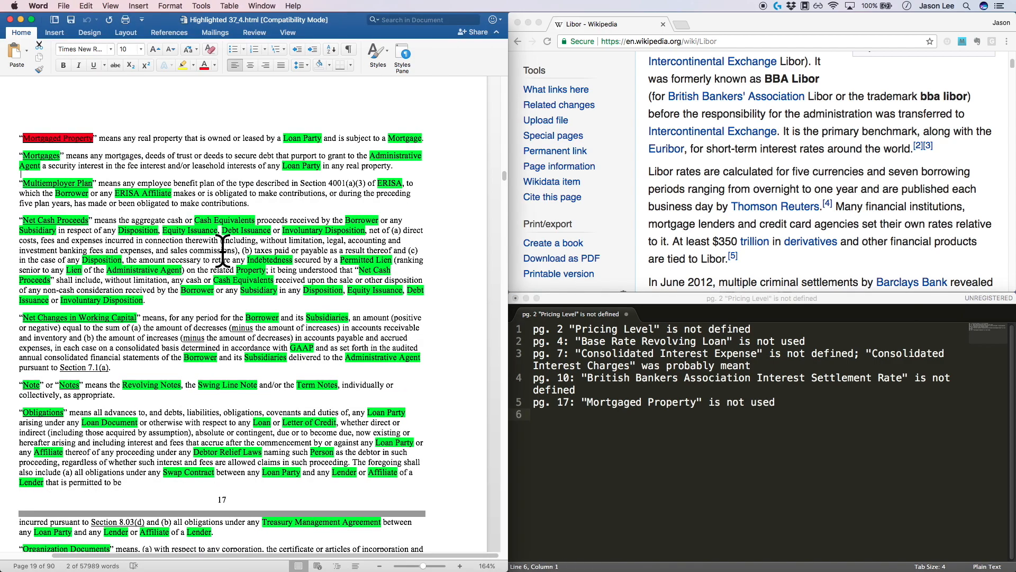
scroll(222, 251, "down", 15)
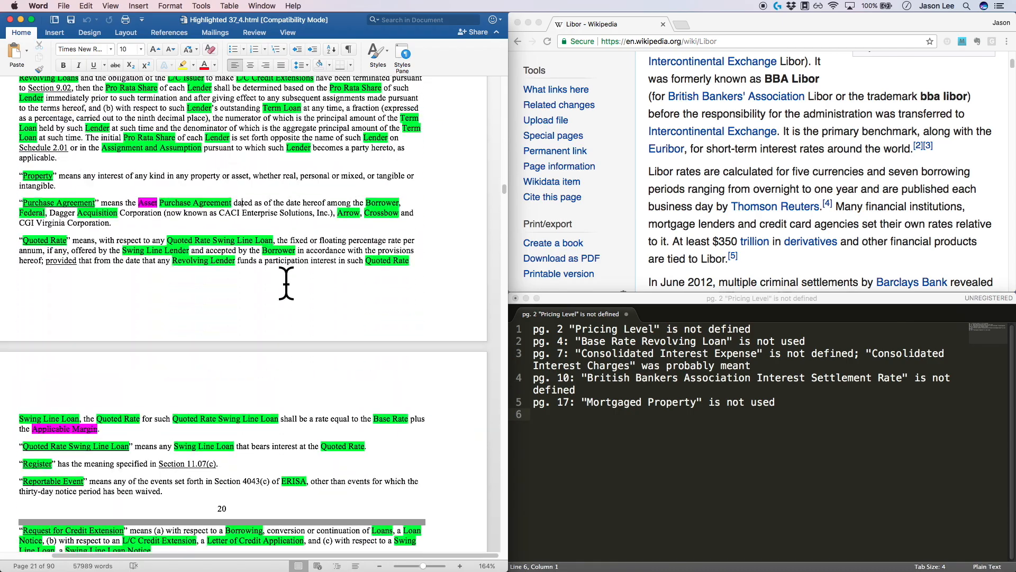
left_click(120, 340)
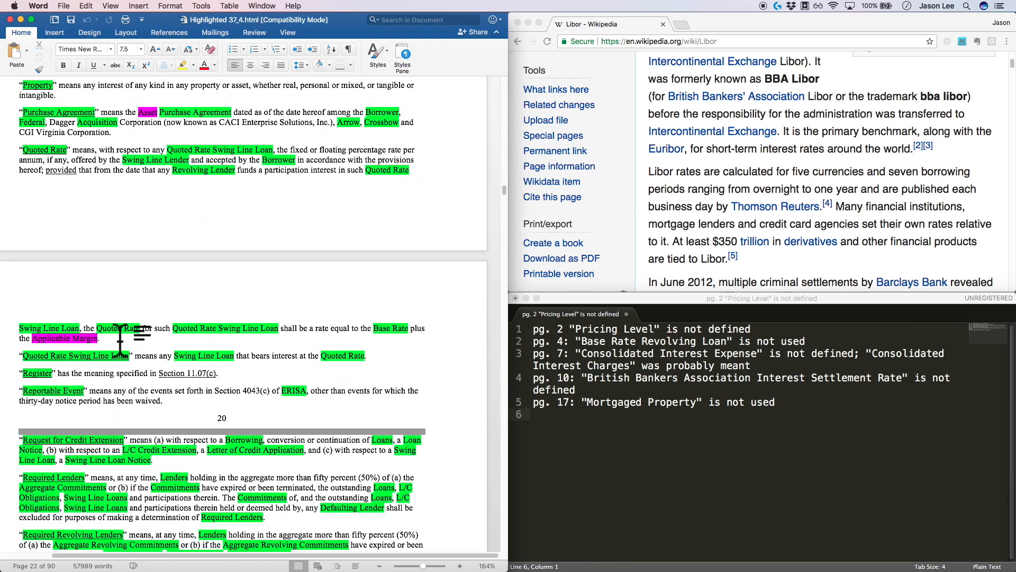
key("super+f")
type("\"Applica")
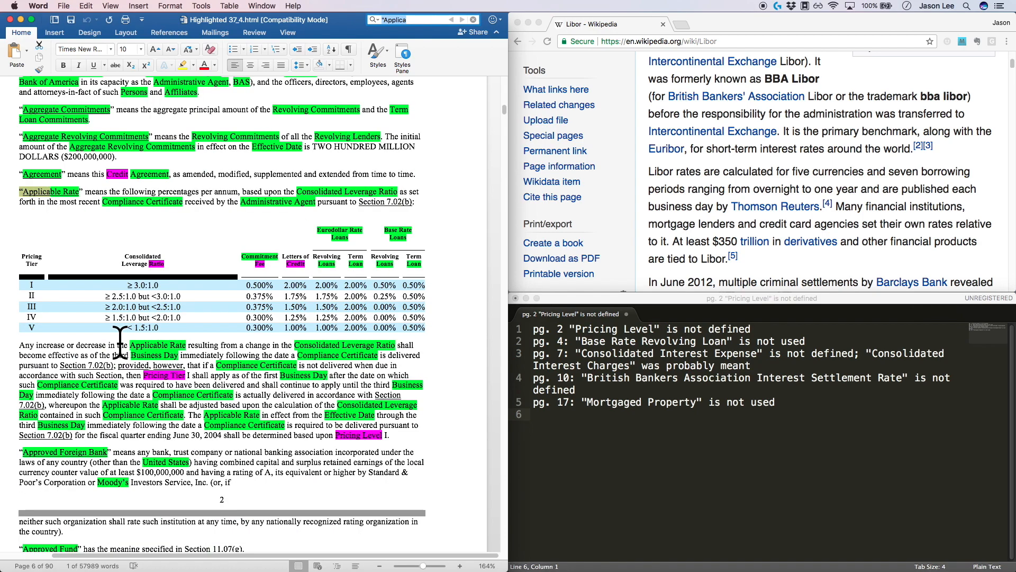
left_click(74, 202)
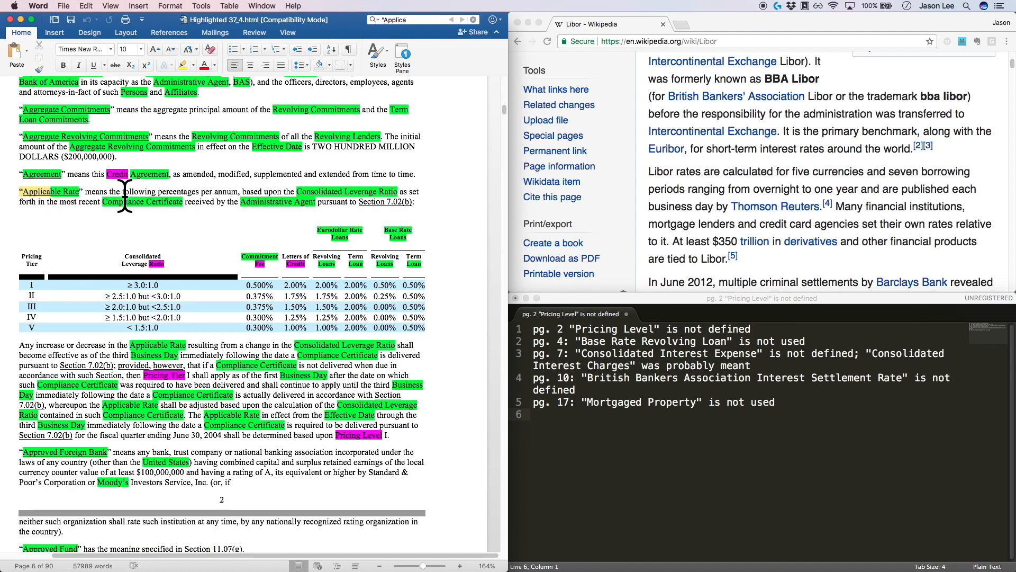
Step: Add to the Sublime Text notes: pg. 20: "Applicable Margin" is not defined; probably "Applicable Rate" was meant
type("pg. 20: \"Applicable Margin\" is not defined;")
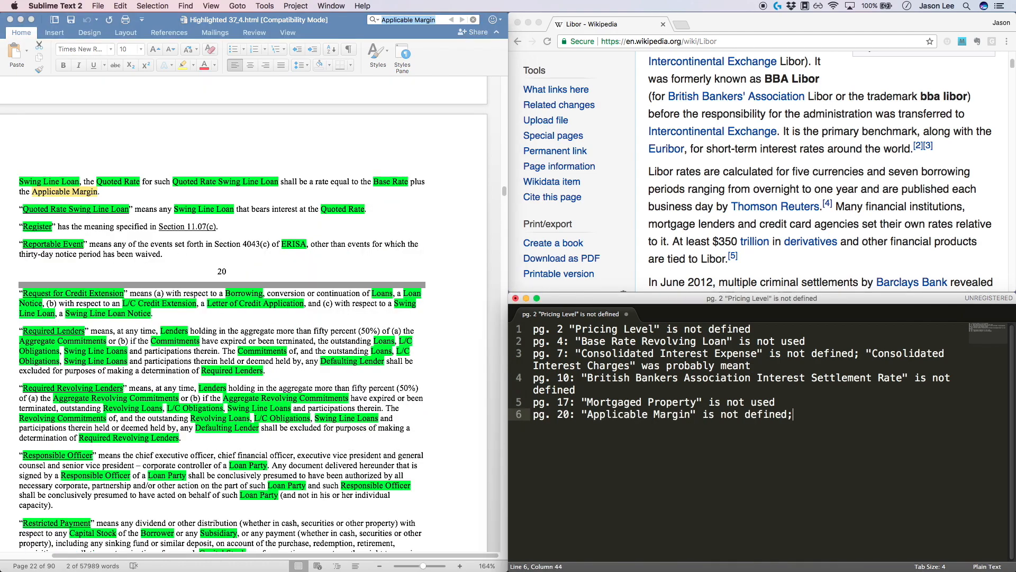
type(" probably \"Applicable Rate\" was mean")
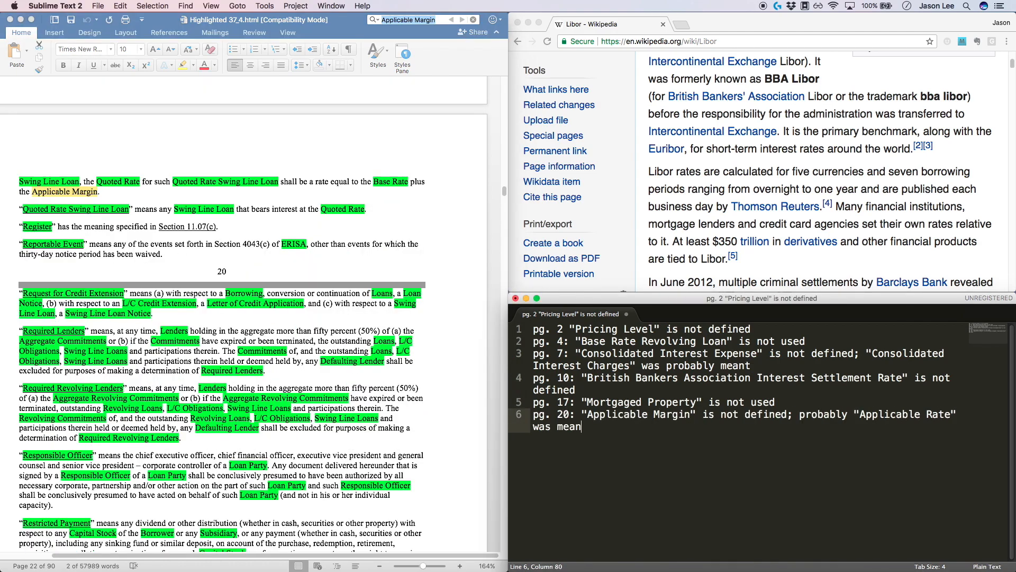
type("t")
key("Return")
Step: Review the flagged items from the remaining definitions through the Section 1.02 "Other Interpretive Provisions" heading to page 29
left_click(333, 307)
scroll(265, 291, "down", 20)
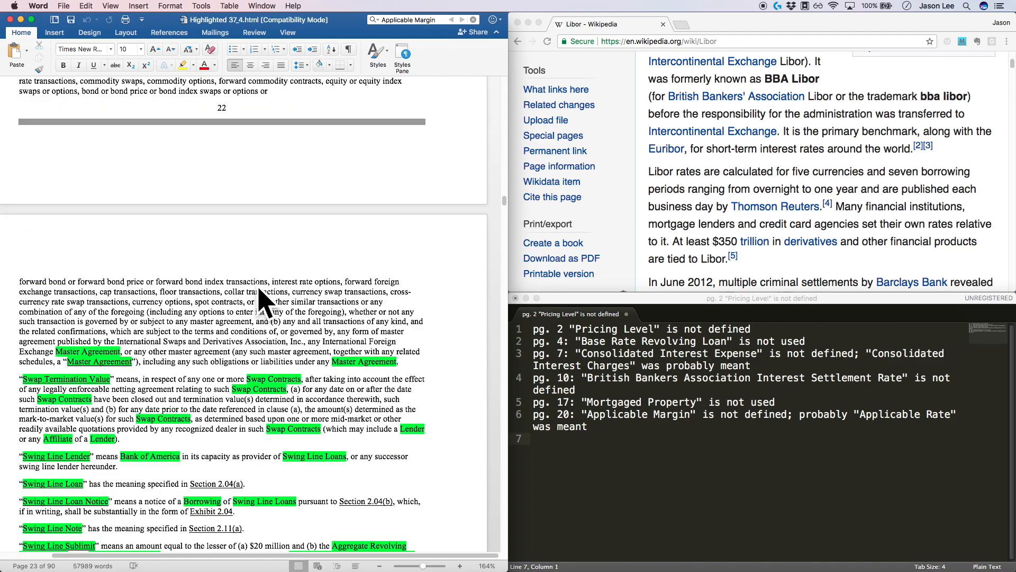
left_click_drag(139, 305, 25, 305)
left_click(145, 304)
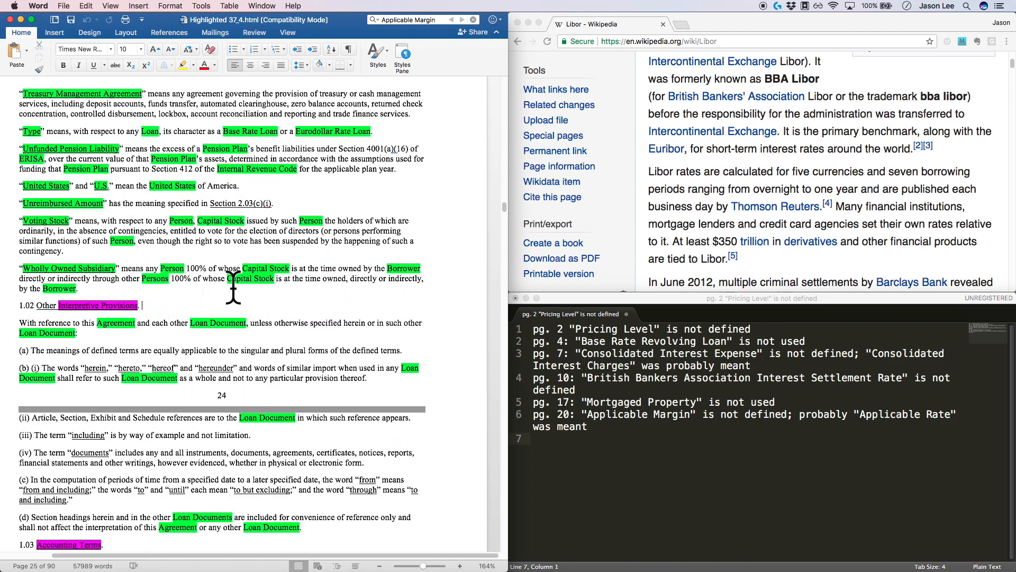
scroll(283, 270, "down", 20)
scroll(283, 270, "down", 5)
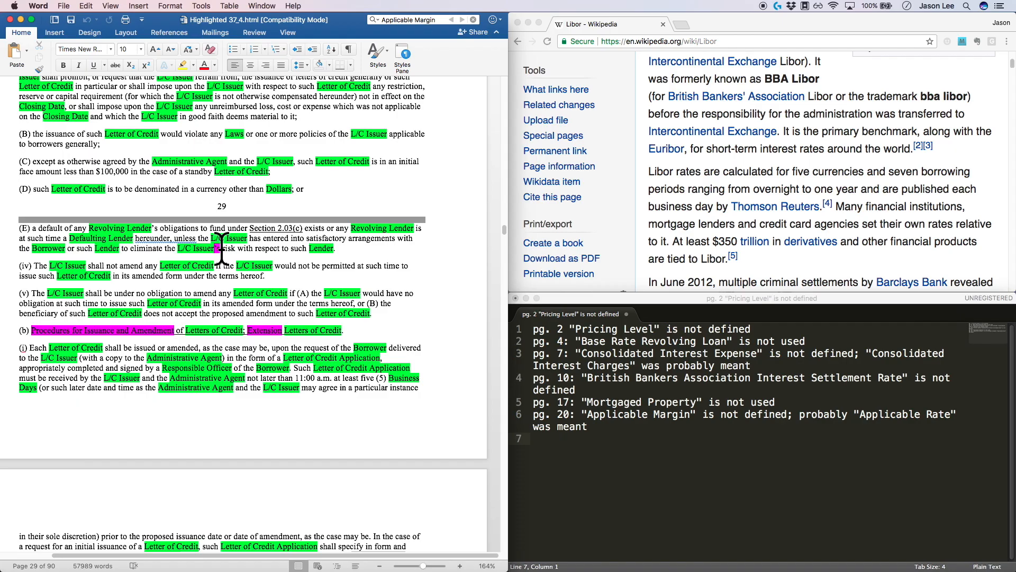
Step: Examine the flagged fragments on pages 34 to 36, including "Administrative", separated from "Agent" by the page 36 number
scroll(221, 249, "down", 20)
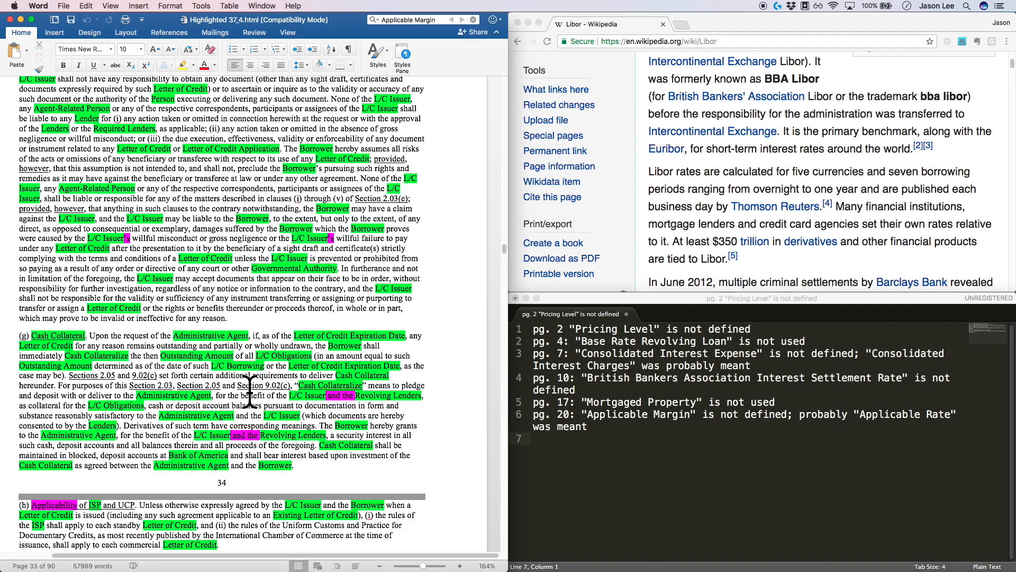
scroll(249, 392, "down", 20)
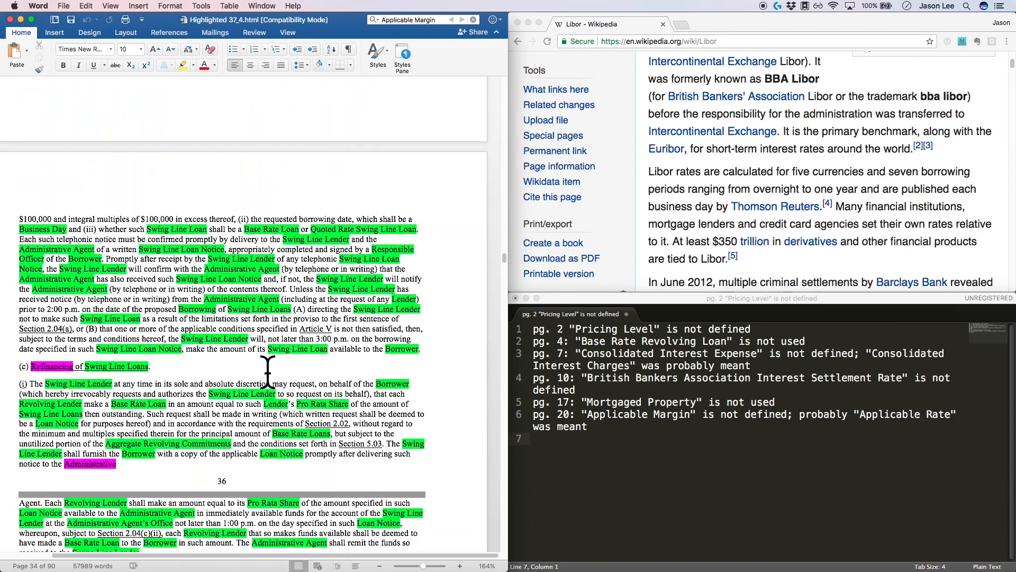
scroll(265, 372, "down", 5)
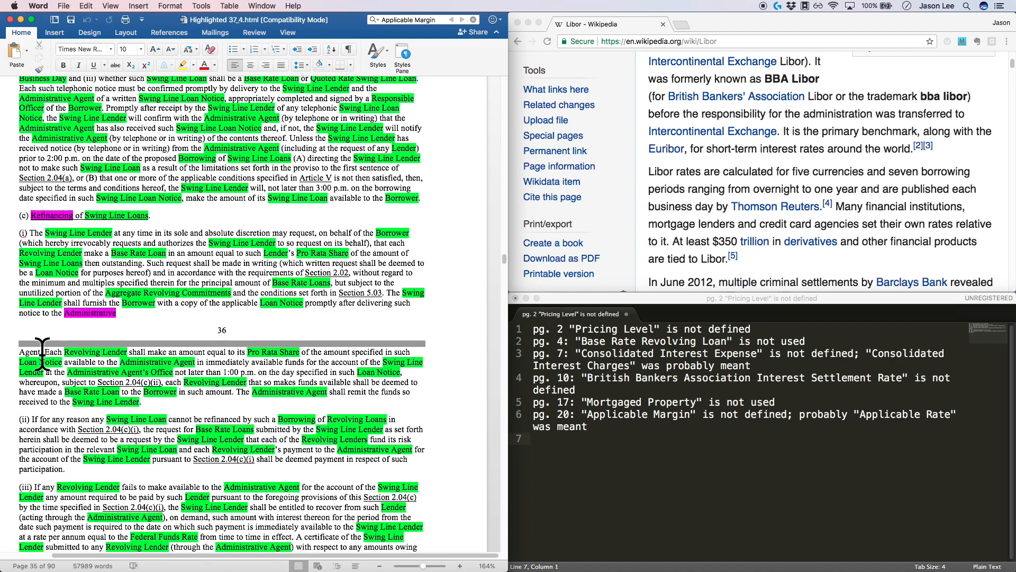
left_click_drag(38, 138, 101, 138)
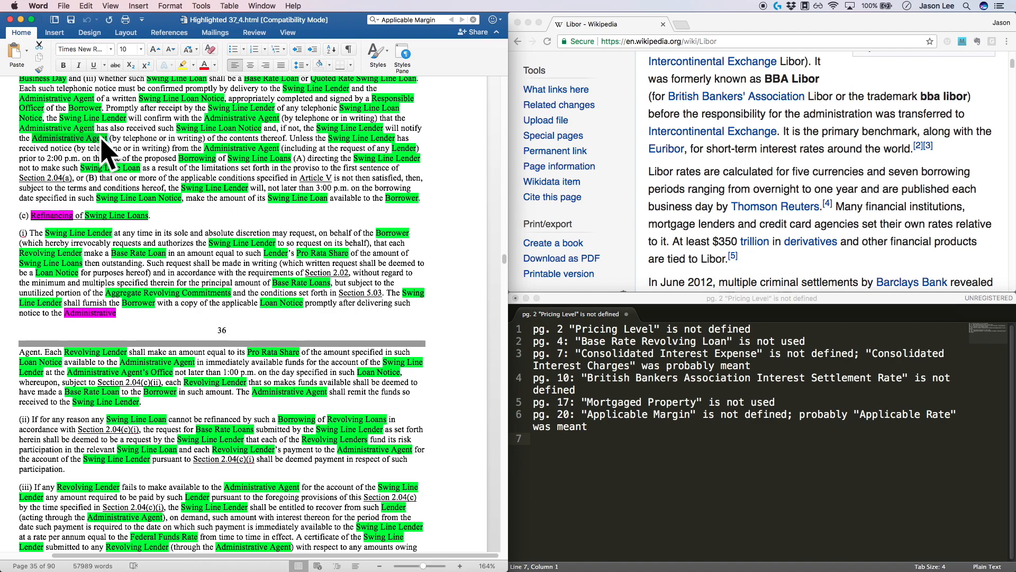
double_click(225, 329)
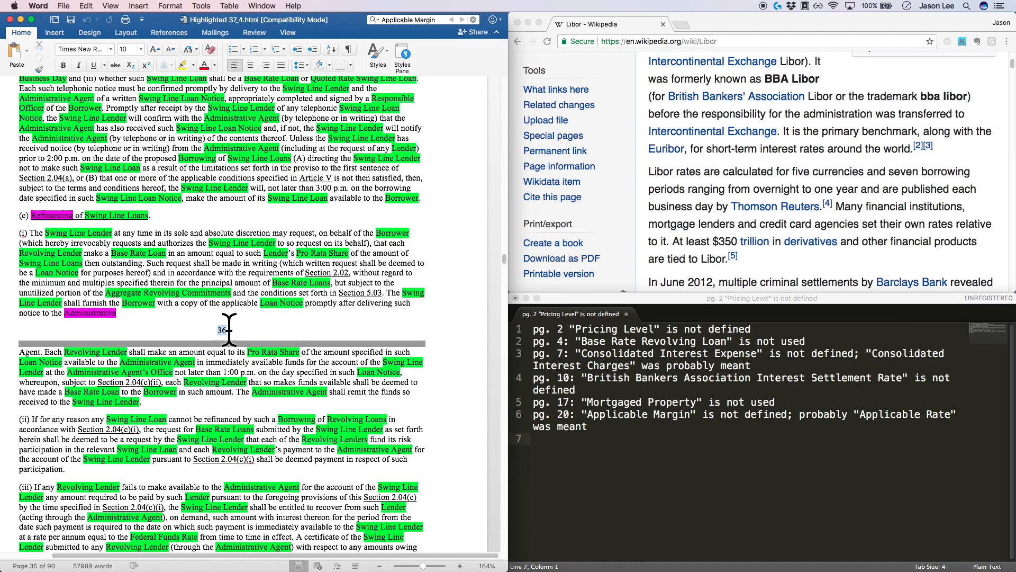
left_click(227, 329)
left_click(41, 356)
scroll(158, 344, "down", 10)
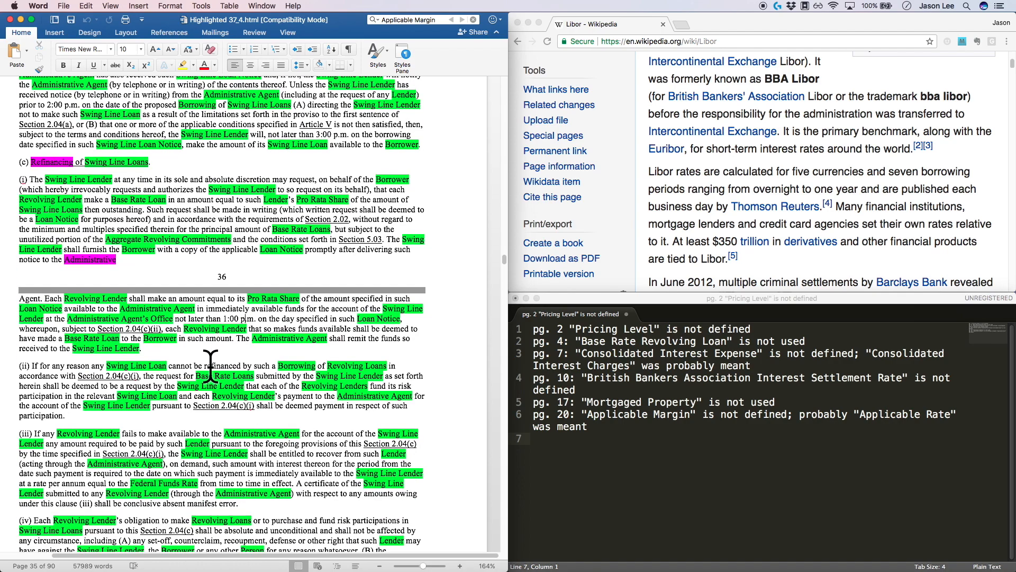
Step: Check the flagged terms on pages 37 to 47, including "Swing Line", "Interest" in clause (c) above Section 2.09 and "Applicable Margin"
scroll(233, 337, "down", 12)
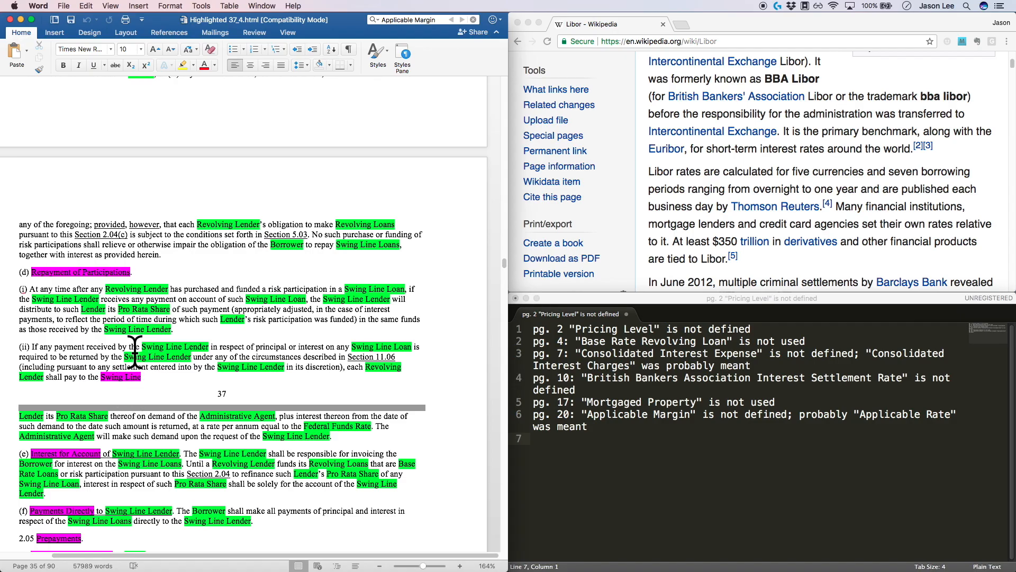
scroll(250, 369, "down", 2)
scroll(249, 369, "down", 20)
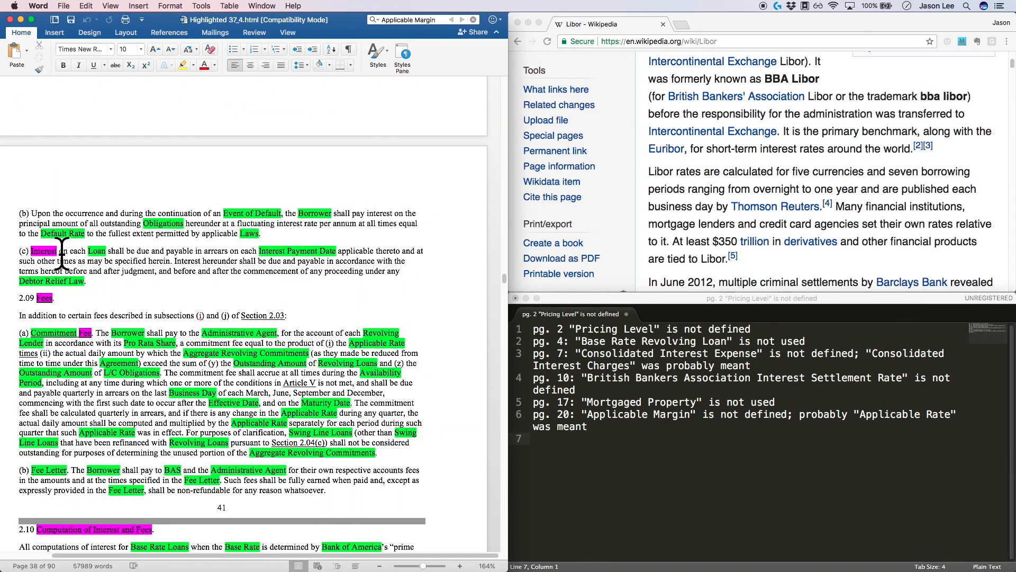
left_click_drag(31, 251, 69, 254)
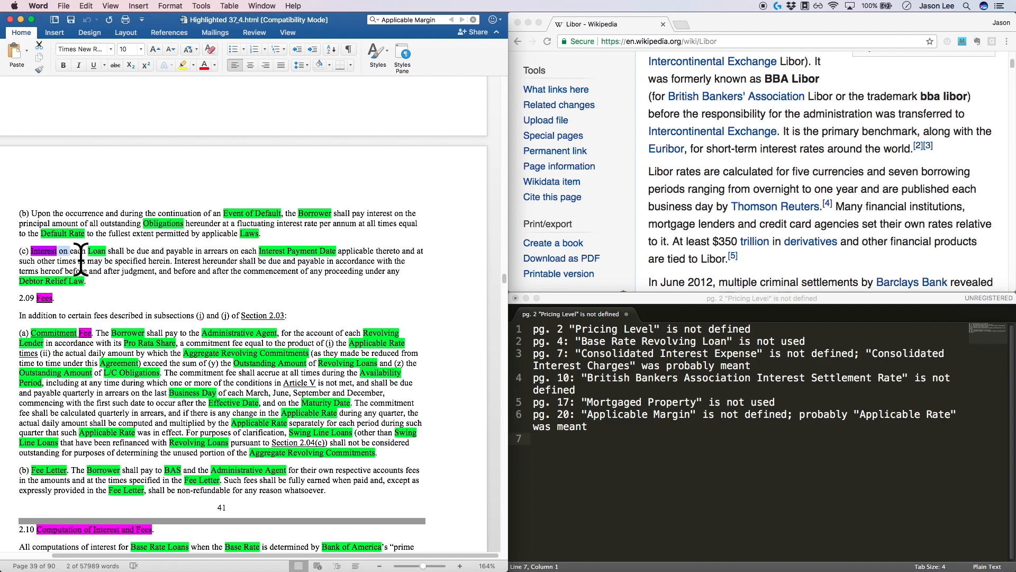
left_click(75, 265)
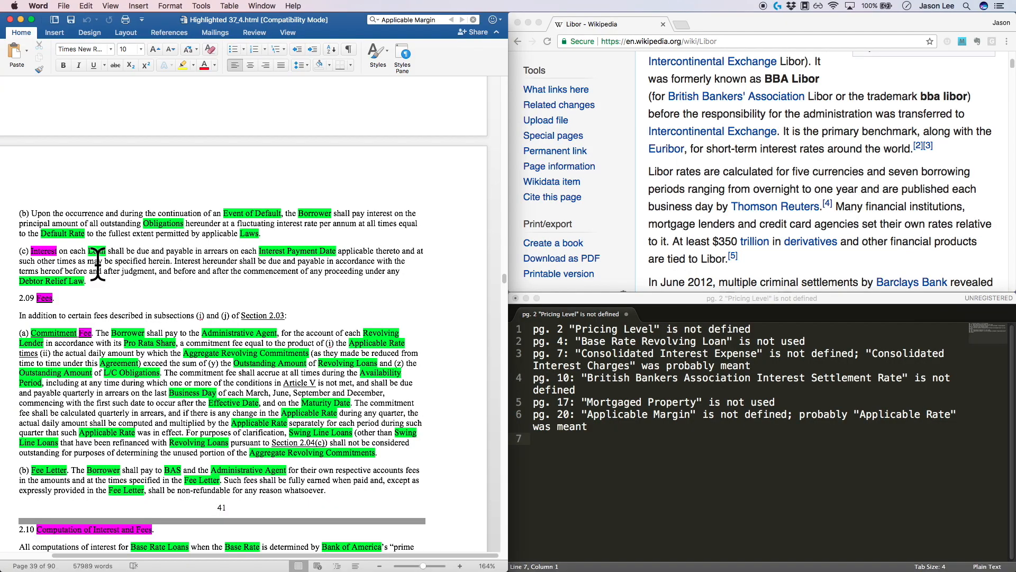
scroll(97, 264, "down", 20)
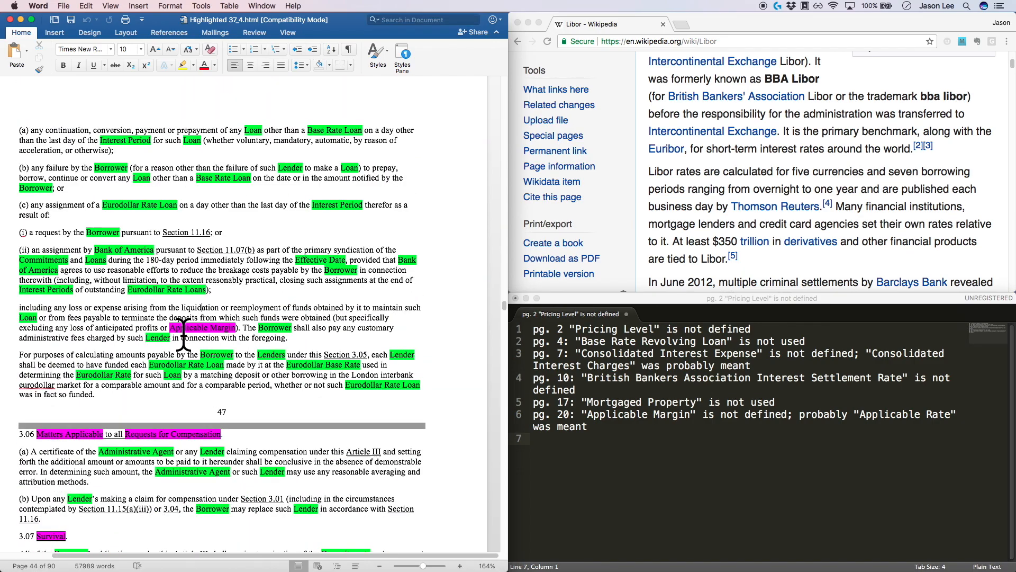
scroll(233, 331, "down", 1)
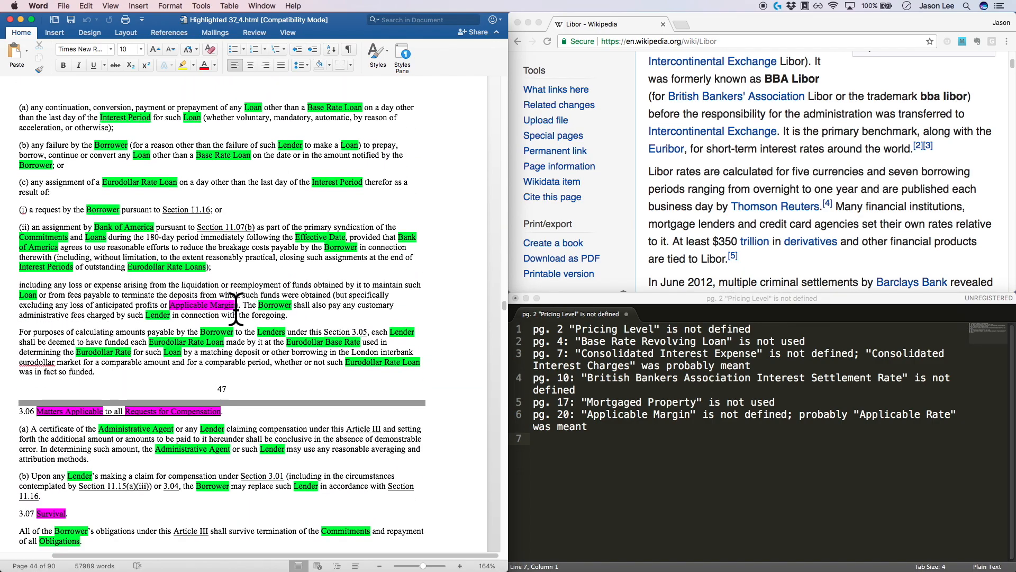
Step: In the Sublime Text notes, add page 47 to the existing page 20 entry about "Applicable Margin"
left_click(577, 423)
left_click(576, 414)
type(", 47")
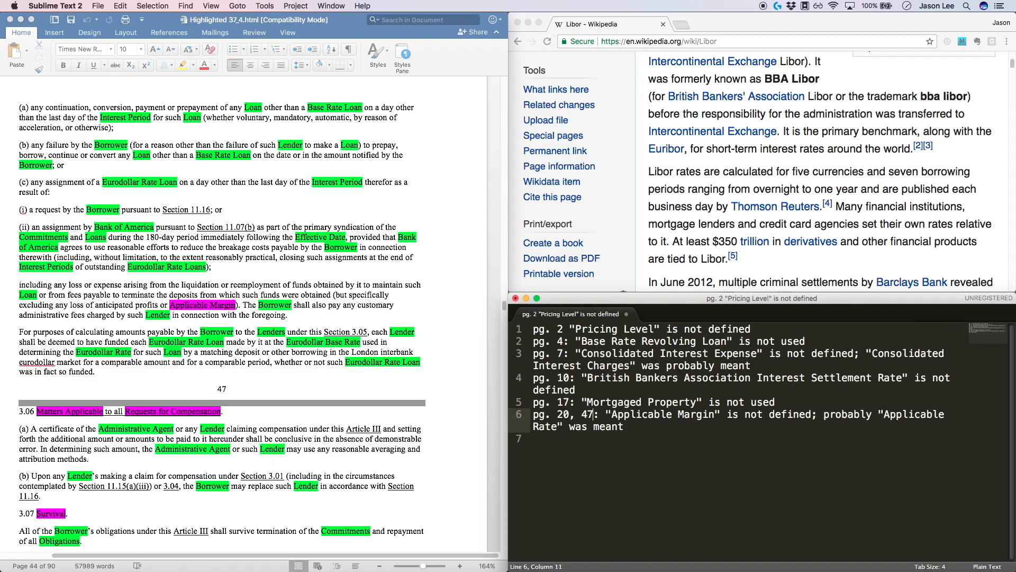
Step: Review the flagged terms in the Word agreement from page 47 to "Government Authority" in clause (k) on page 54
left_click(228, 331)
scroll(228, 333, "down", 20)
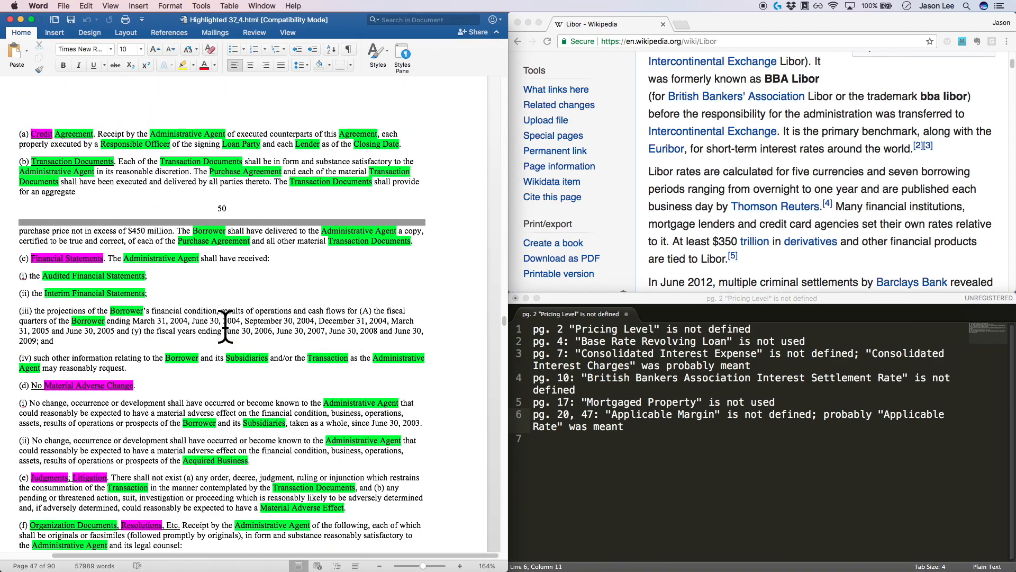
scroll(227, 339, "down", 5)
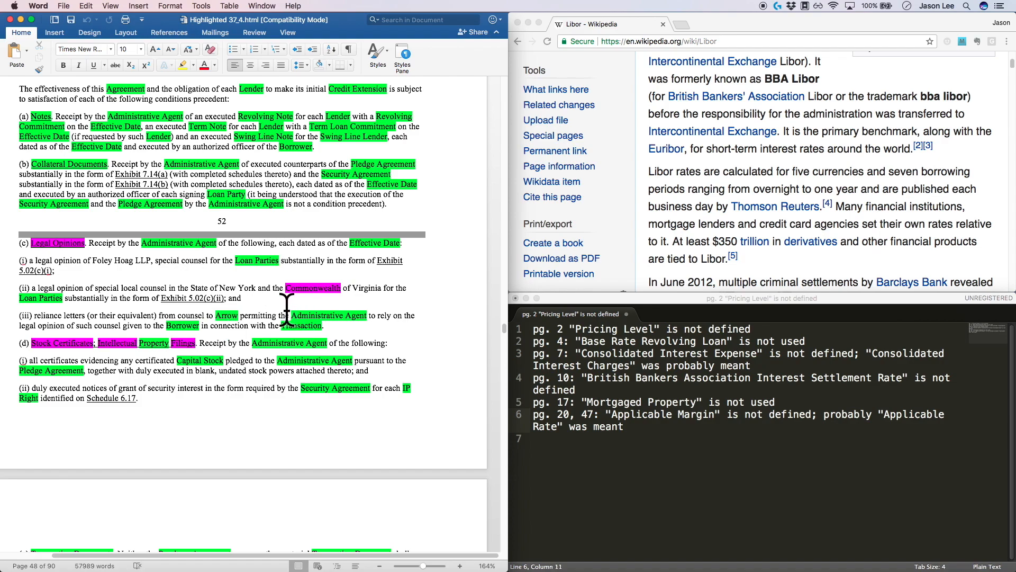
scroll(286, 307, "down", 5)
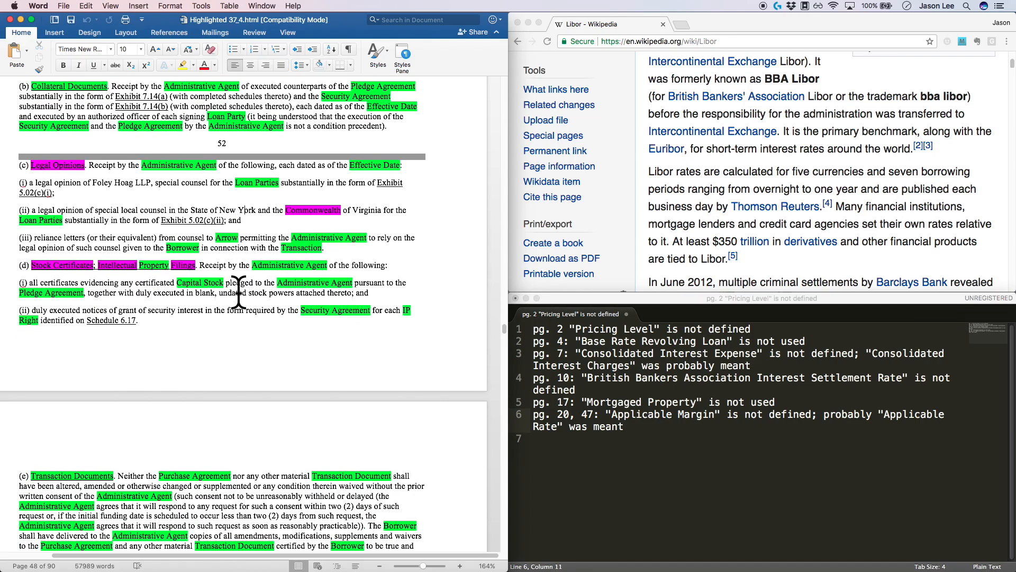
scroll(238, 301, "down", 8)
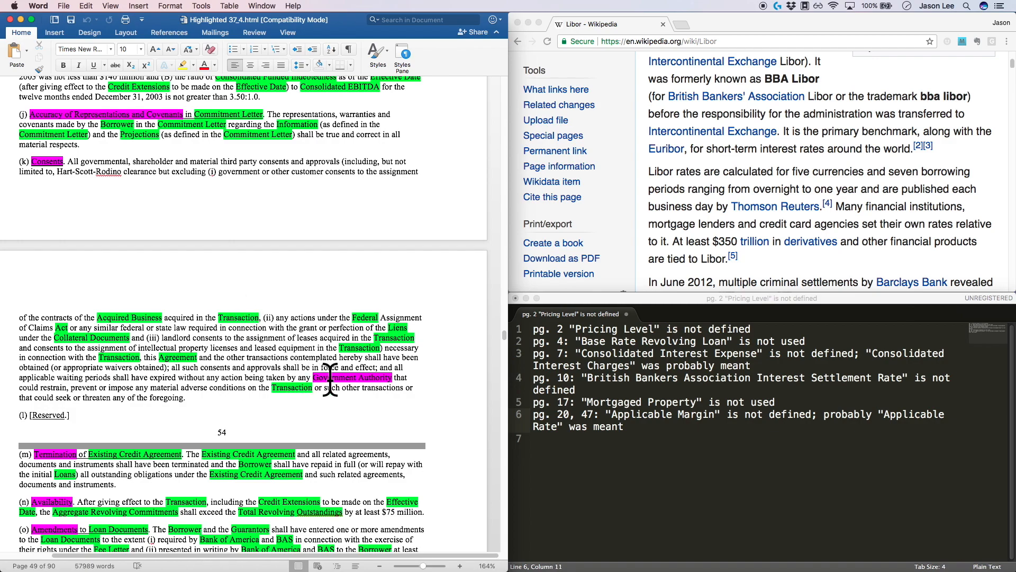
scroll(369, 379, "down", 1)
scroll(328, 403, "down", 1)
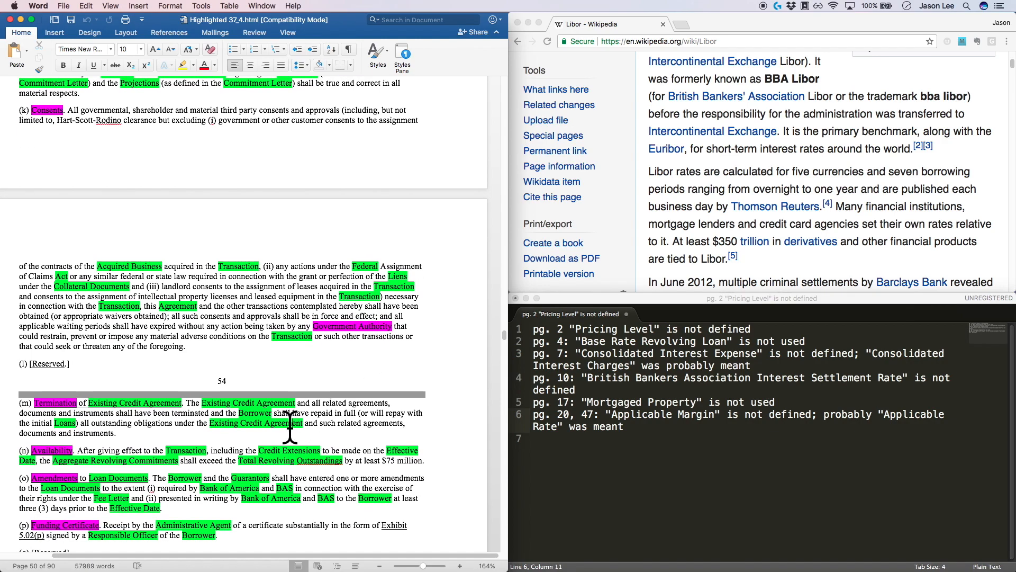
Step: Search the agreement for definitions starting with "Government and check the wording of the matching defined terms
key("super+f")
type("“Government")
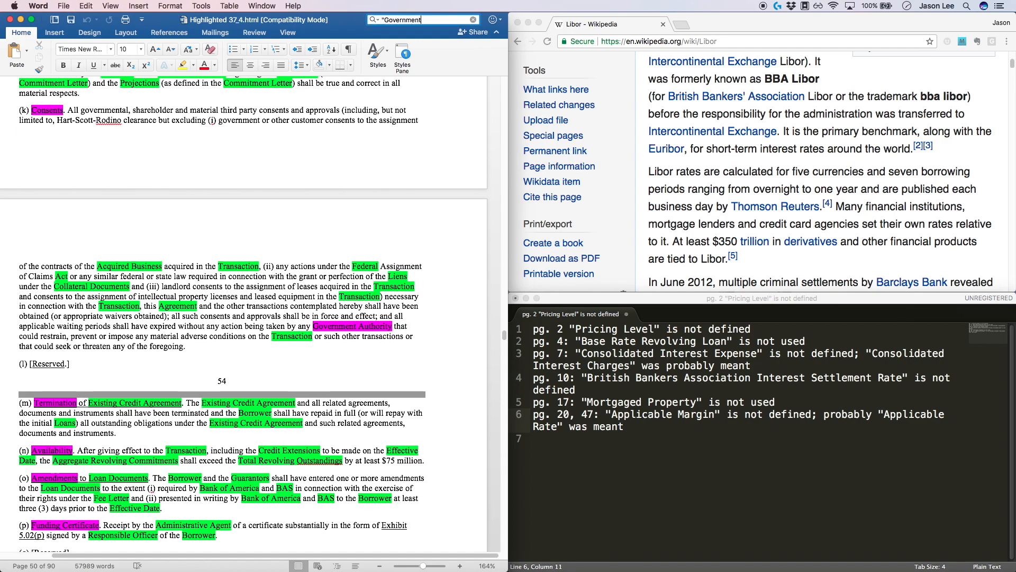
key("Return")
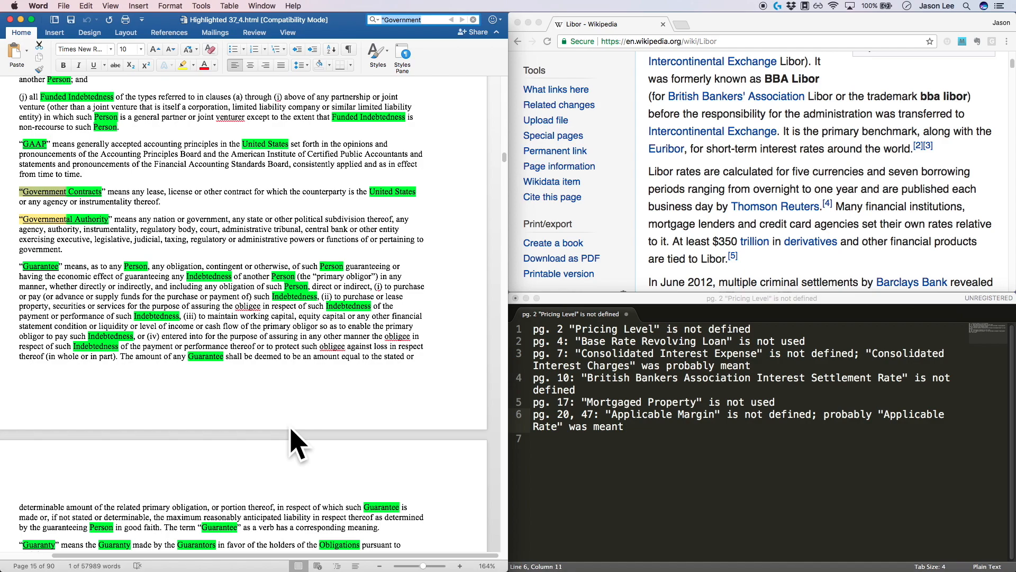
left_click(83, 234)
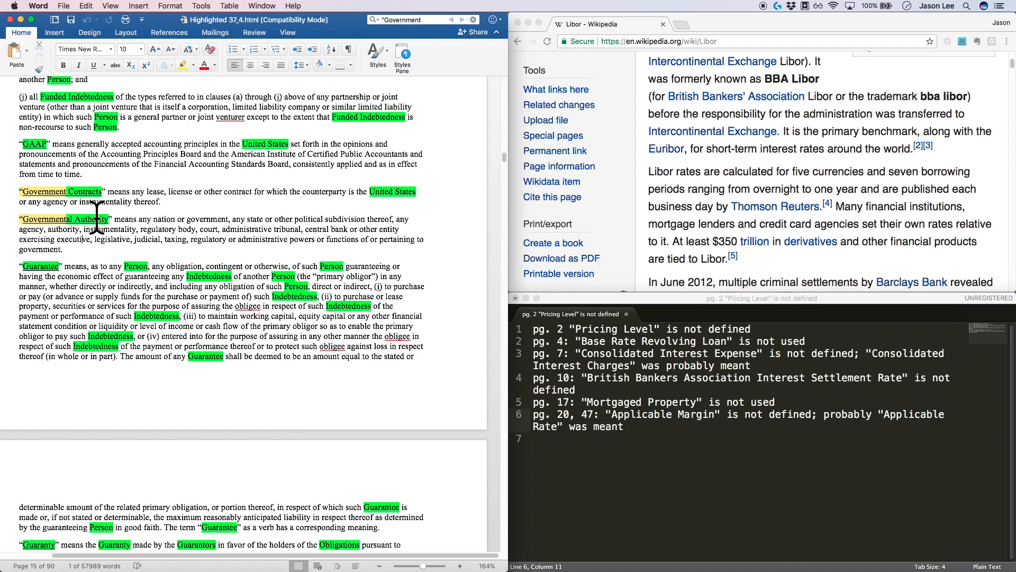
Step: Add to the Sublime Text notes: pg. 54: "Government Authority" is not defined; probably "Governmental Authority" was meant
type("pg. 54: \"Government Authority")
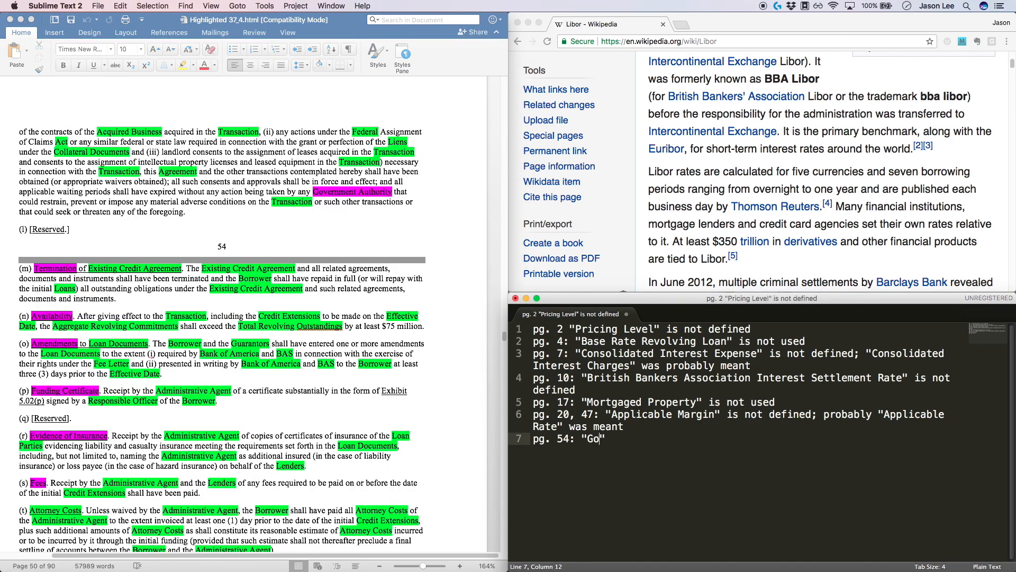
type("\" is not defined; probably \"Governmental Authority\" was meant")
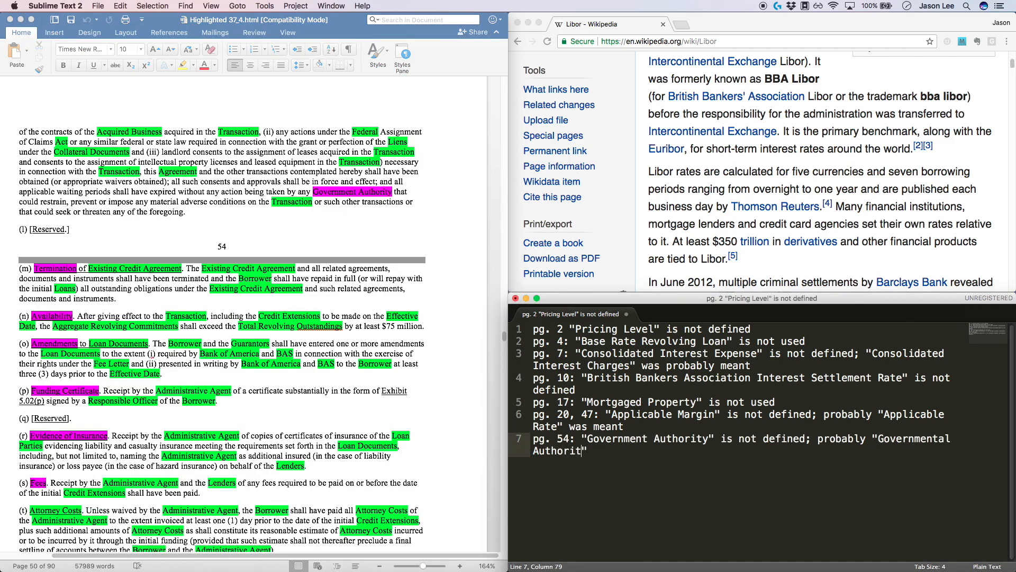
key("Return")
Step: Review the flagged terms in Word from page 55 to 60 and copy "Public Utility" from Section 6.14(b)
left_click(307, 376)
scroll(249, 318, "down", 10)
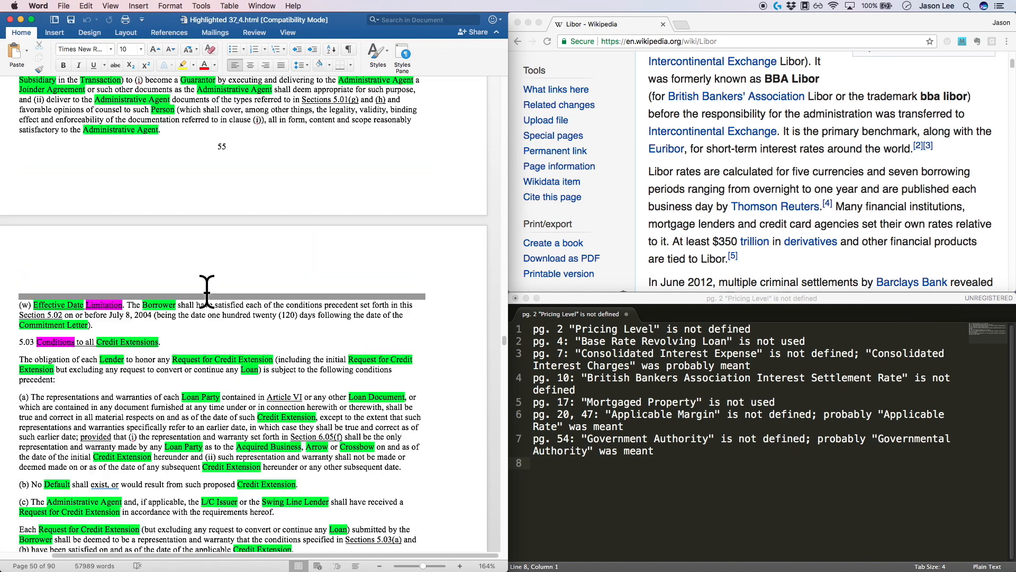
scroll(207, 291, "down", 20)
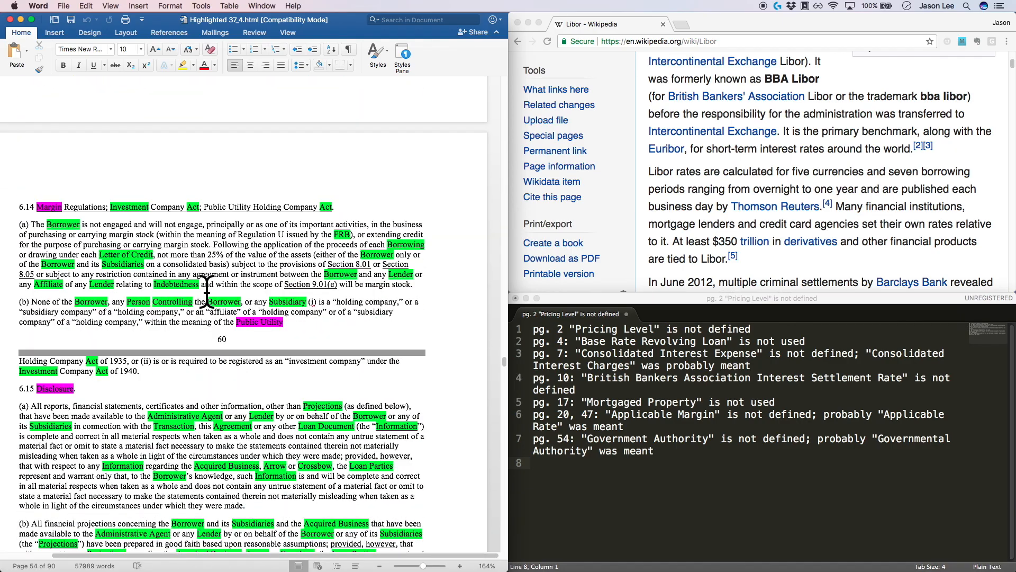
left_click_drag(237, 321, 284, 323)
key("super+c")
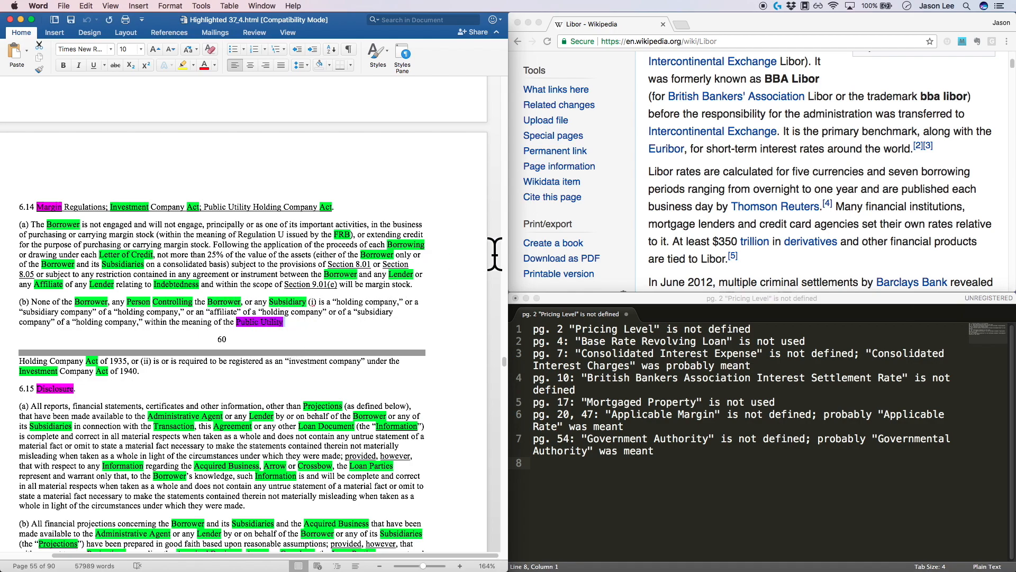
Step: Switch to Chrome and search Google for "public utility holding company act"
left_click(733, 43)
type("google.com")
key("Return")
left_click(722, 231)
key("super+v")
type("hol")
key("Down")
key("Return")
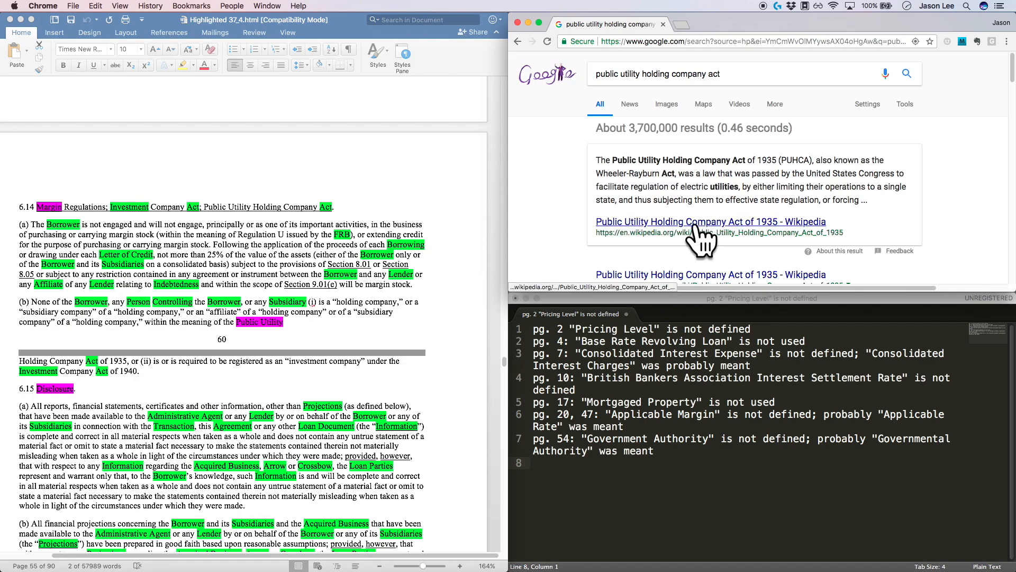
Step: Back in Word, check the flagged "Copyrights, Patents or Trademarks" in clause (h) on page 64 against the adjacent Security Agreement reference
left_click(268, 349)
scroll(267, 352, "down", 20)
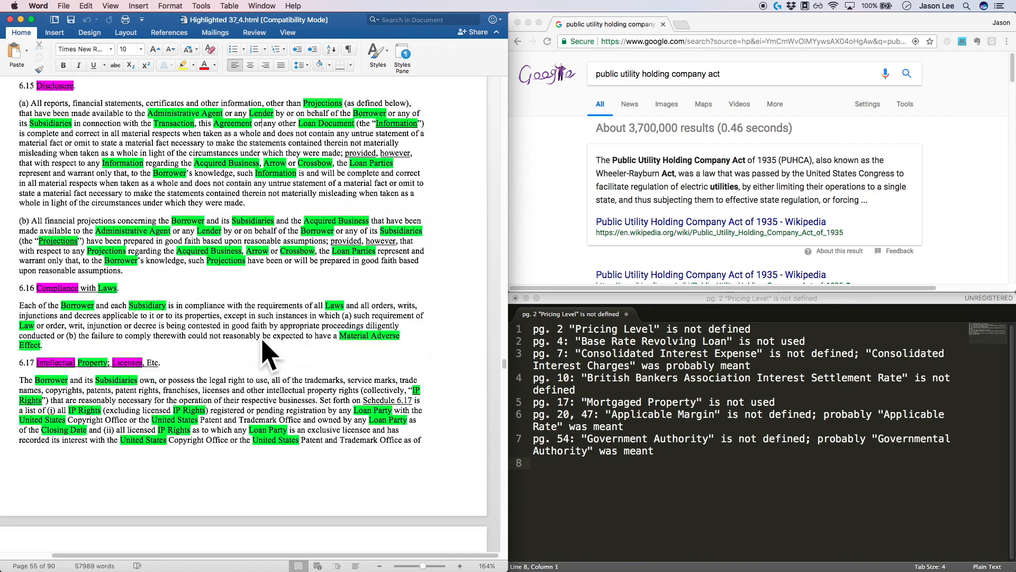
scroll(267, 350, "down", 20)
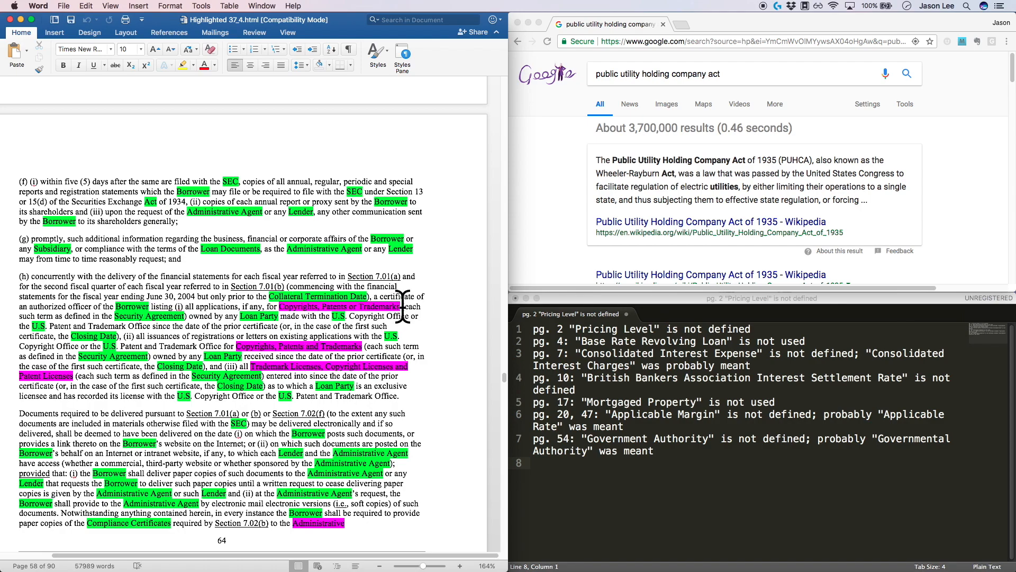
left_click_drag(403, 306, 188, 316)
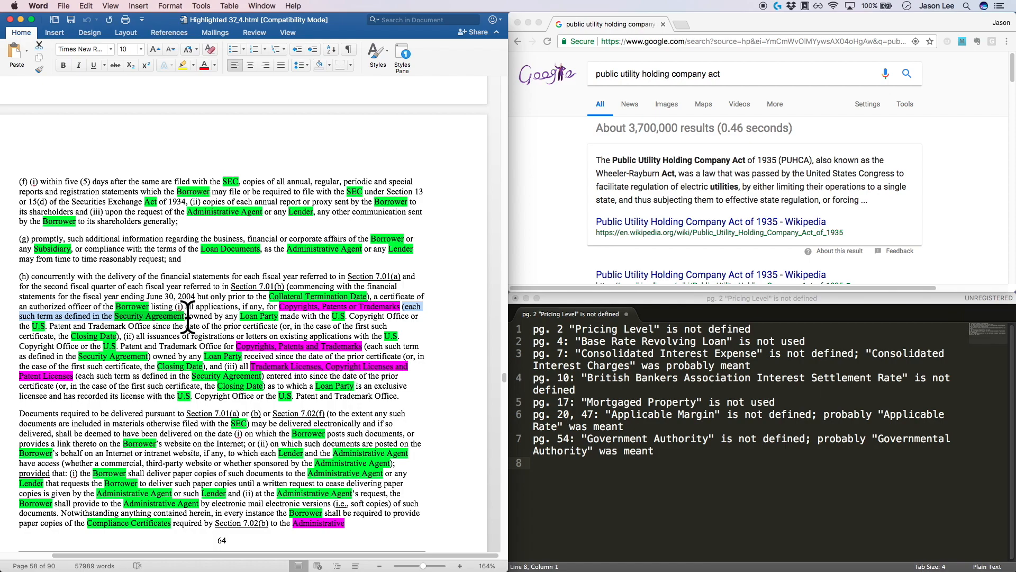
scroll(187, 316, "down", 15)
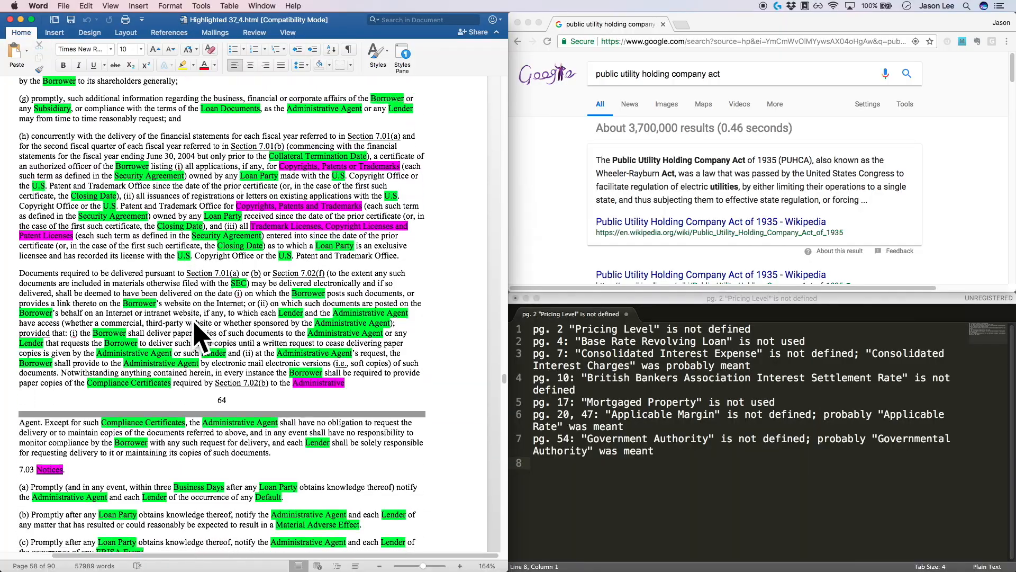
Step: Check "Early Termination Date", "Termination Event" and "Affected Party" in Cross-Default clause (iii) against their "as defined" wording
scroll(286, 324, "down", 20)
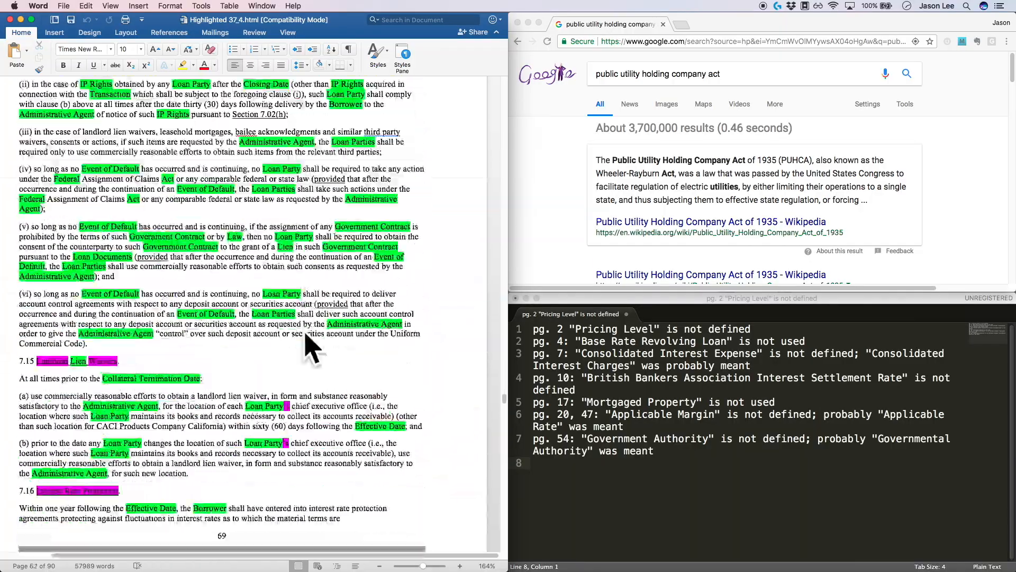
scroll(305, 342, "down", 15)
scroll(305, 330, "down", 15)
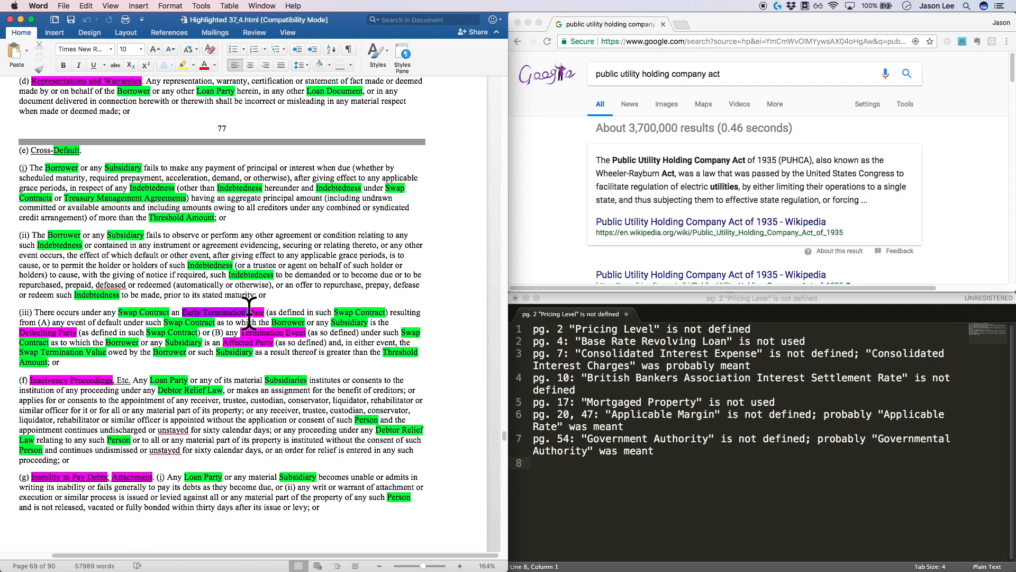
left_click_drag(268, 312, 376, 312)
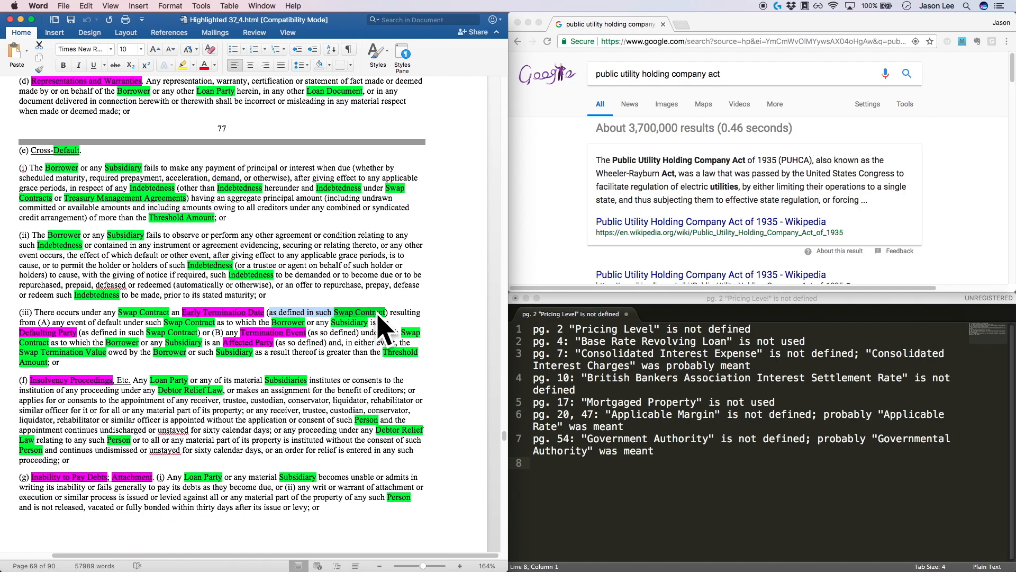
left_click(380, 316)
left_click(314, 333)
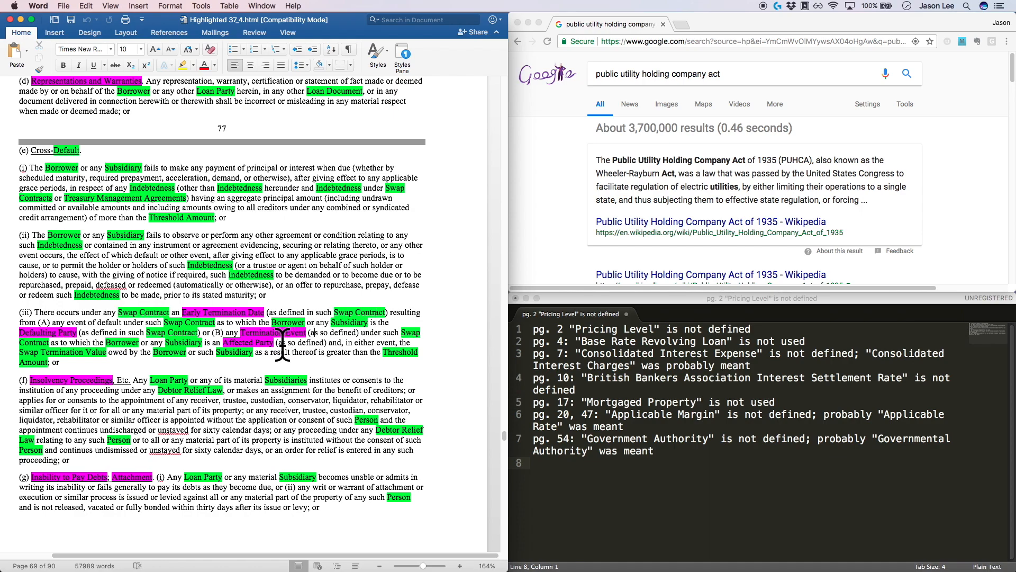
Step: Examine the flagged word "Government" after "United States" in clause (l), Contract Matters, above Section 9.02
scroll(188, 330, "down", 5)
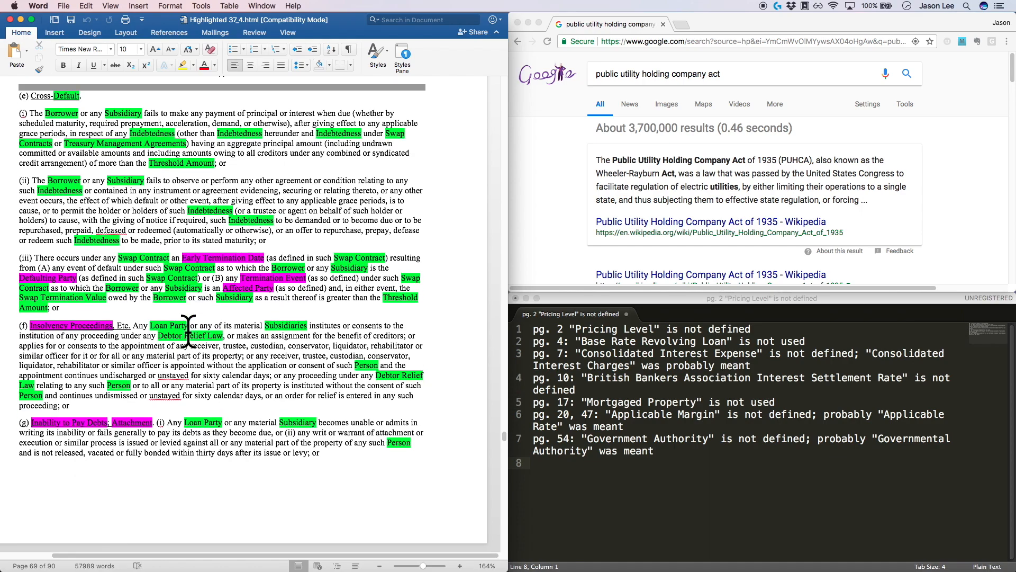
scroll(188, 331, "down", 15)
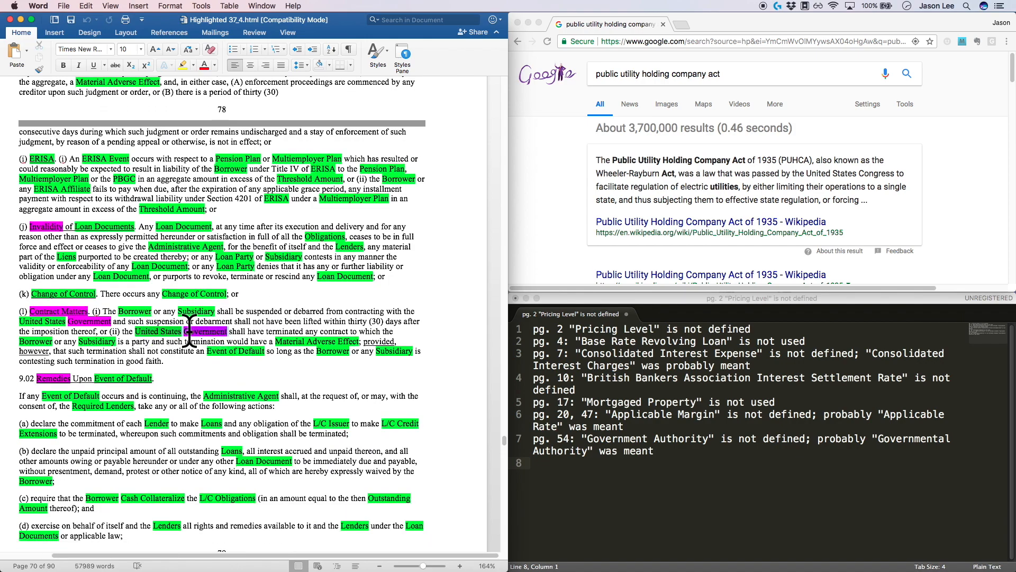
left_click(225, 332)
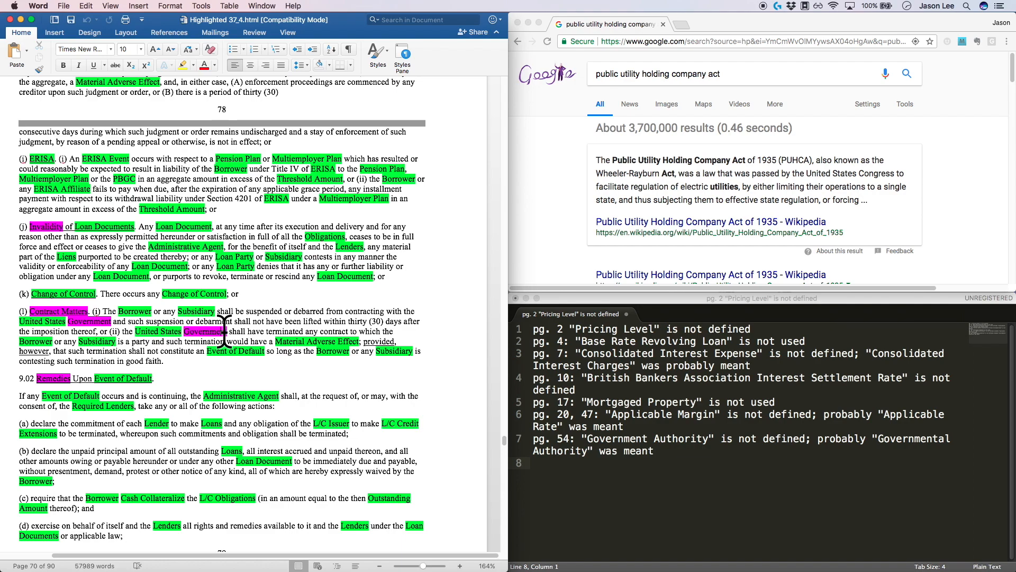
Step: Locate the partly flagged "Collateral Release Date" in clause (vi) on page 86 and search the agreement for definitions starting with "Collateral
scroll(224, 330, "down", 20)
scroll(223, 307, "down", 20)
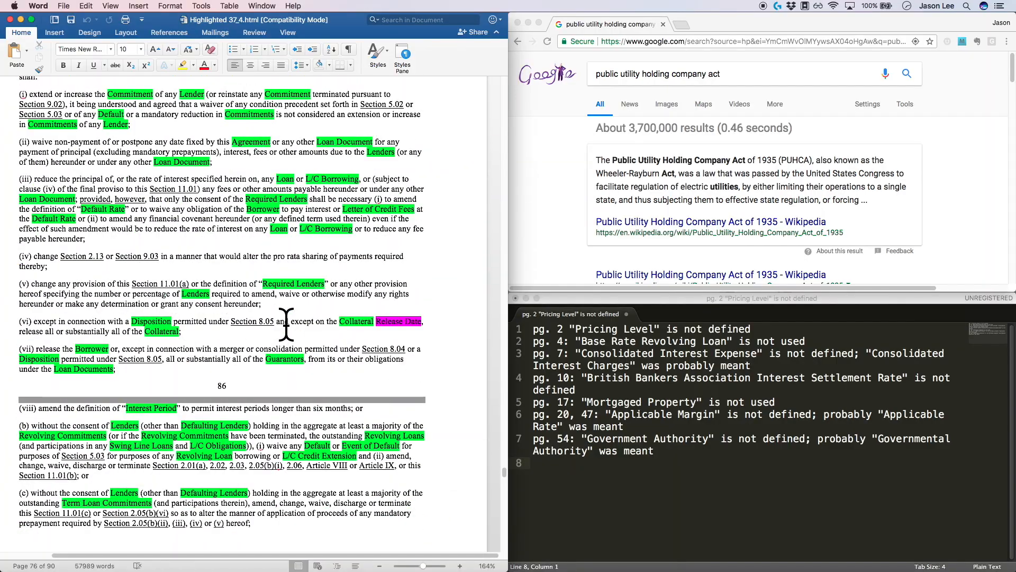
left_click_drag(352, 322, 411, 321)
left_click(379, 321)
key("super+f")
type("\"Colla")
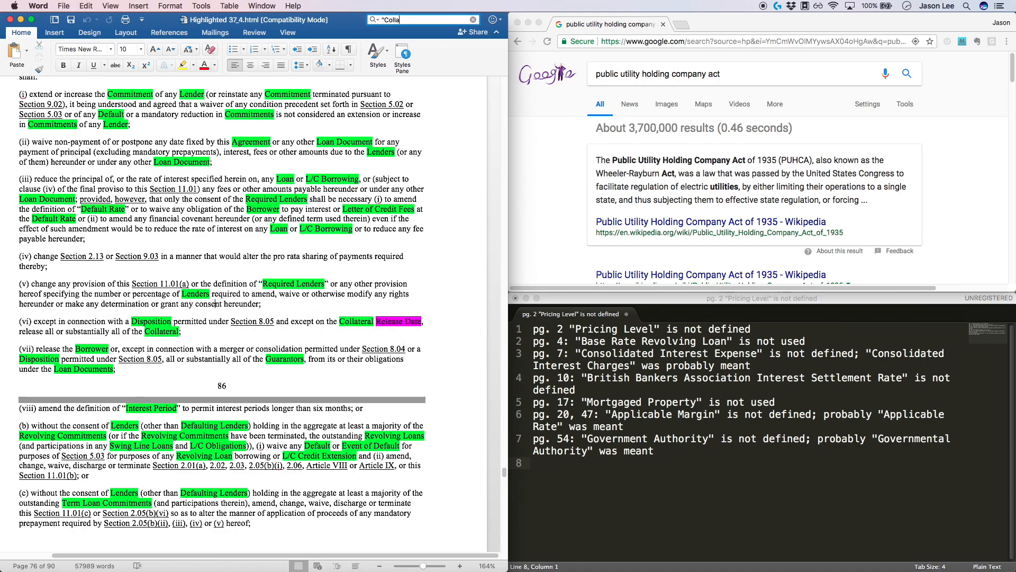
type("teral")
key("Return")
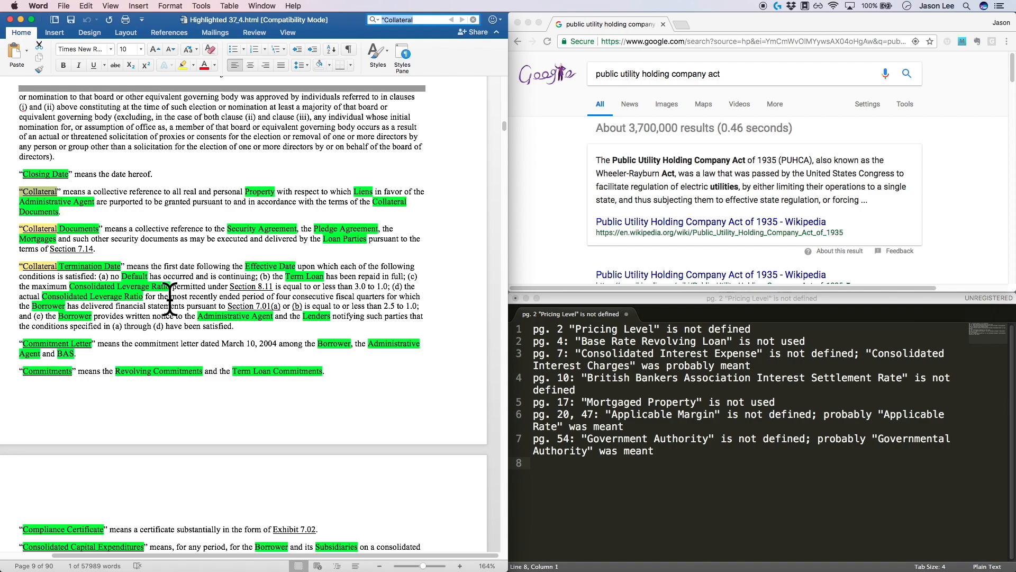
Step: Add to the Sublime Text notes: pg. 86: "Collateral Release Date" is not defined; probably "Collateral Termination Date" was meant
left_click(658, 488)
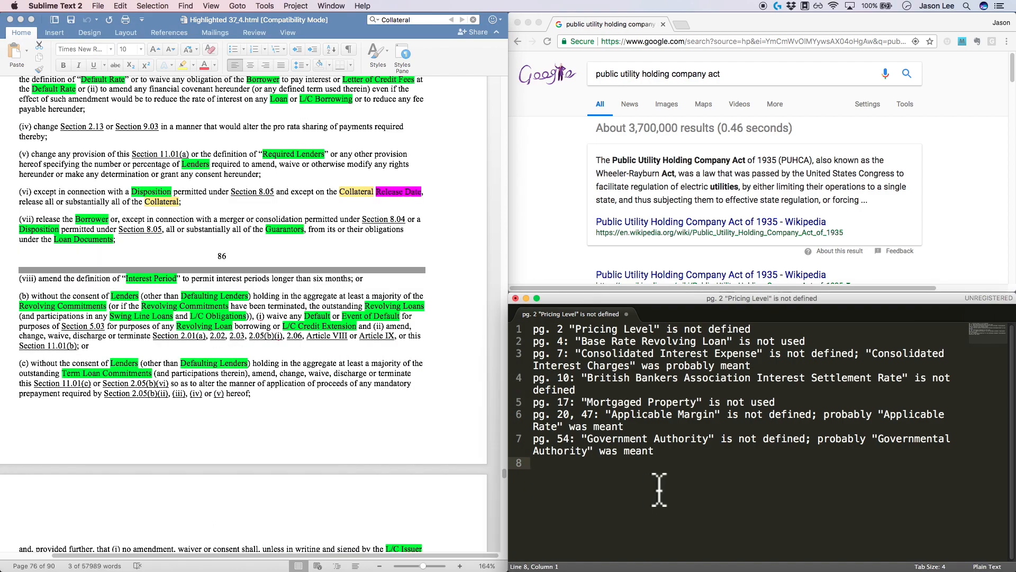
type("pg. 86: \"Collateral Release Date\"")
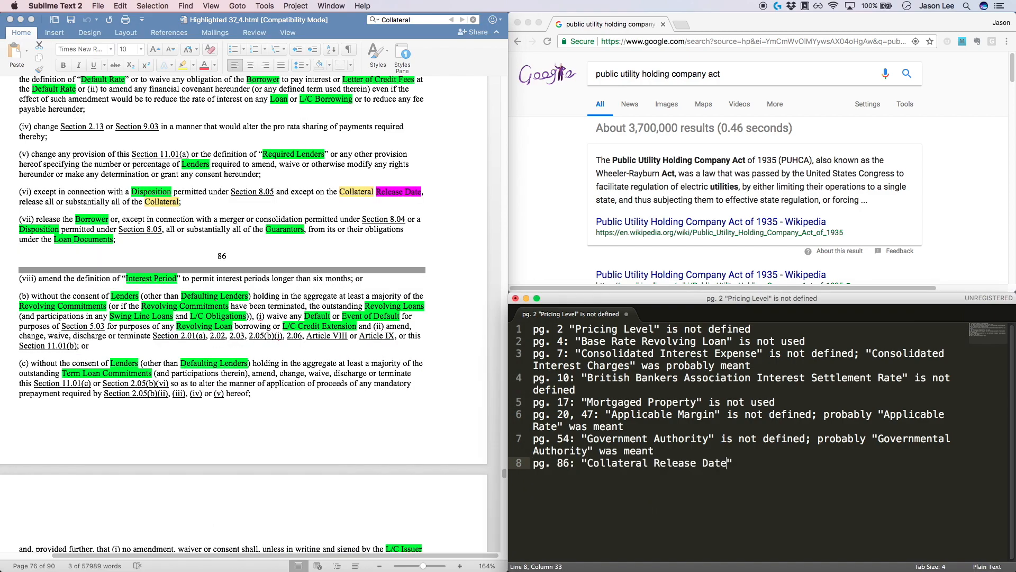
type(" is not defined; probably \"Collateral Termination Date\" was meant")
key("Return")
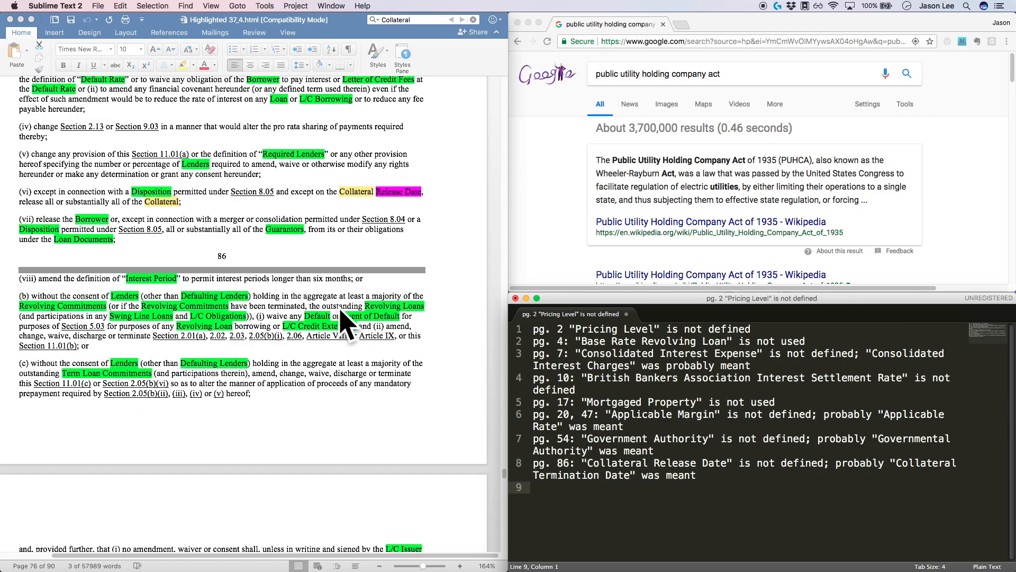
Step: Review the flagged terms in Word through Section 11.05 and compare "Indemnified Party" with "Indemnitee" just after page 89
left_click(284, 194)
scroll(276, 191, "down", 10)
scroll(276, 191, "down", 20)
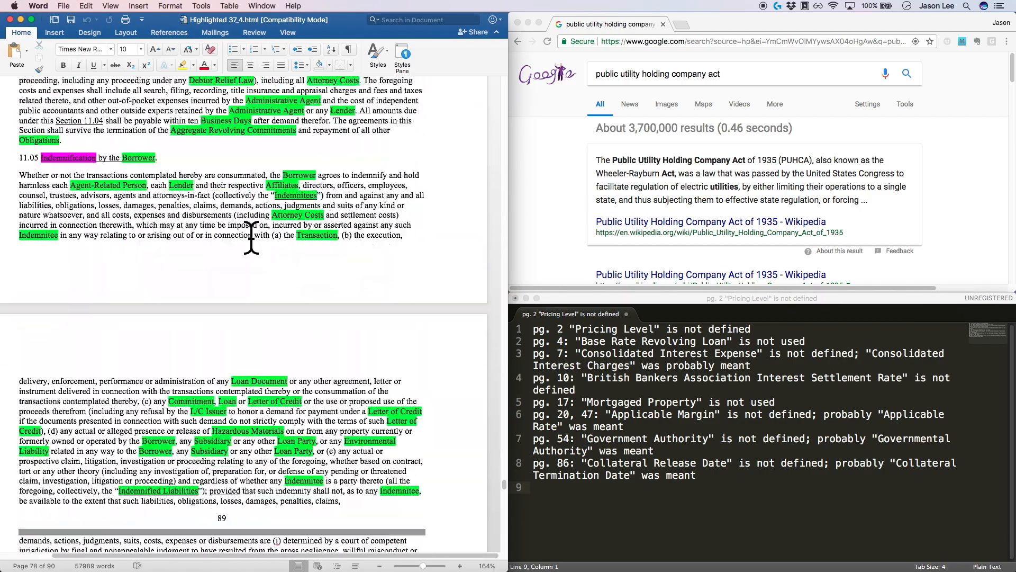
left_click_drag(301, 202, 362, 204)
scroll(228, 260, "up", 3)
scroll(227, 261, "up", 10)
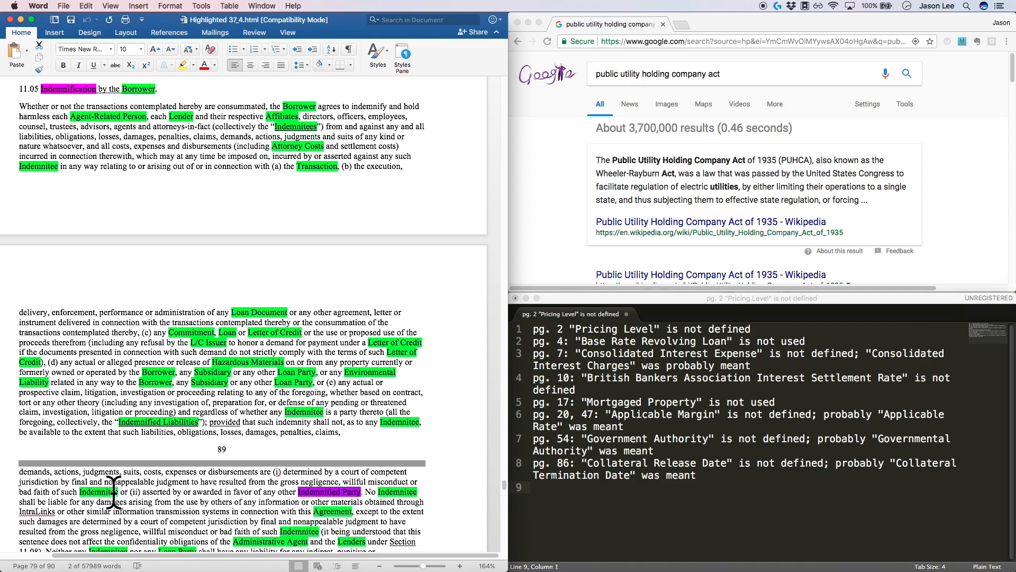
double_click(86, 492)
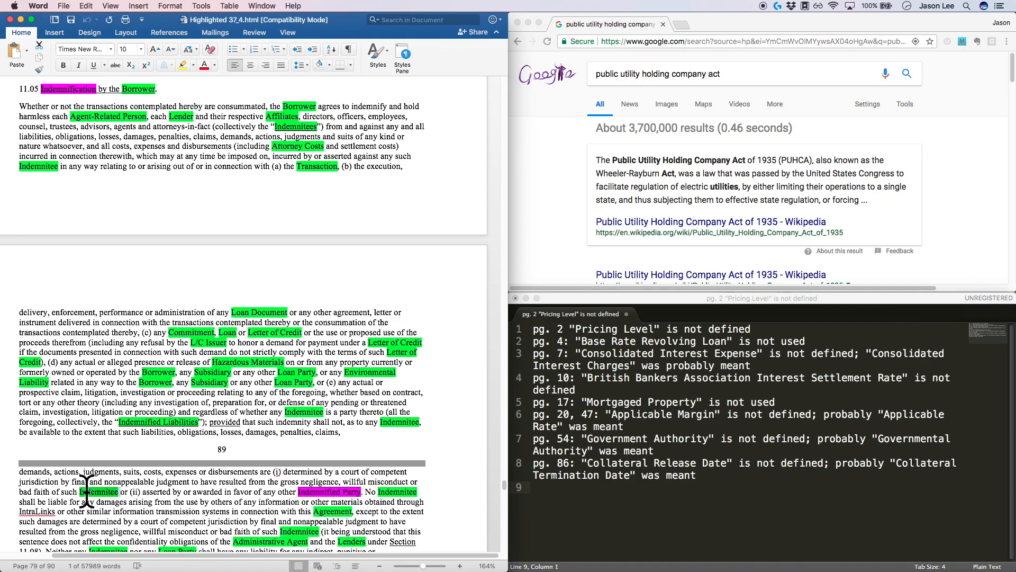
Step: Add to the Sublime Text notes: pg. 90: "Indemnified Party" is not defined; probably "Indemnitee" was meant
scroll(306, 402, "down", 3)
left_click(715, 502)
type("pg. 90: \"Indemnified Party")
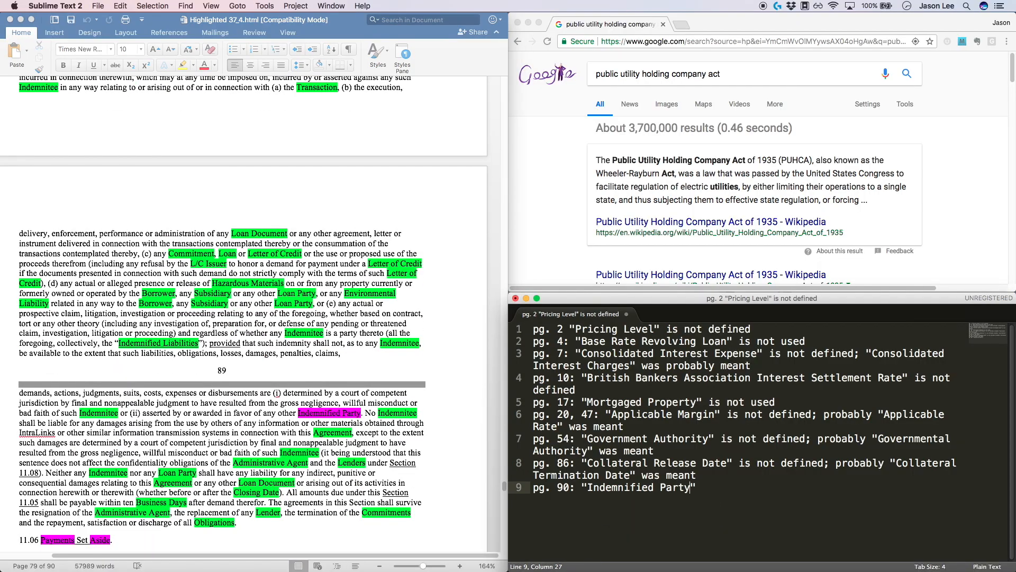
type("\" is not defined; probably \"Indemnitee\" was meant")
left_click(854, 490)
type("\"")
key("alt+Right")
type("\"")
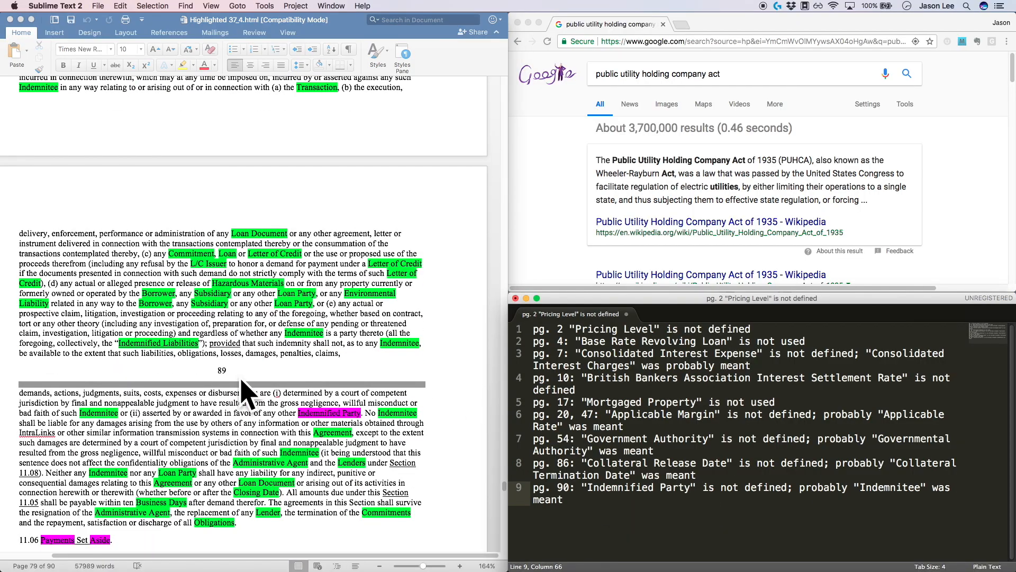
Step: Review the flagged terms in Word from Section 11.06 through the USA PATRIOT Act Notice in Section 11.19
left_click(216, 338)
scroll(216, 338, "down", 20)
scroll(216, 338, "down", 20)
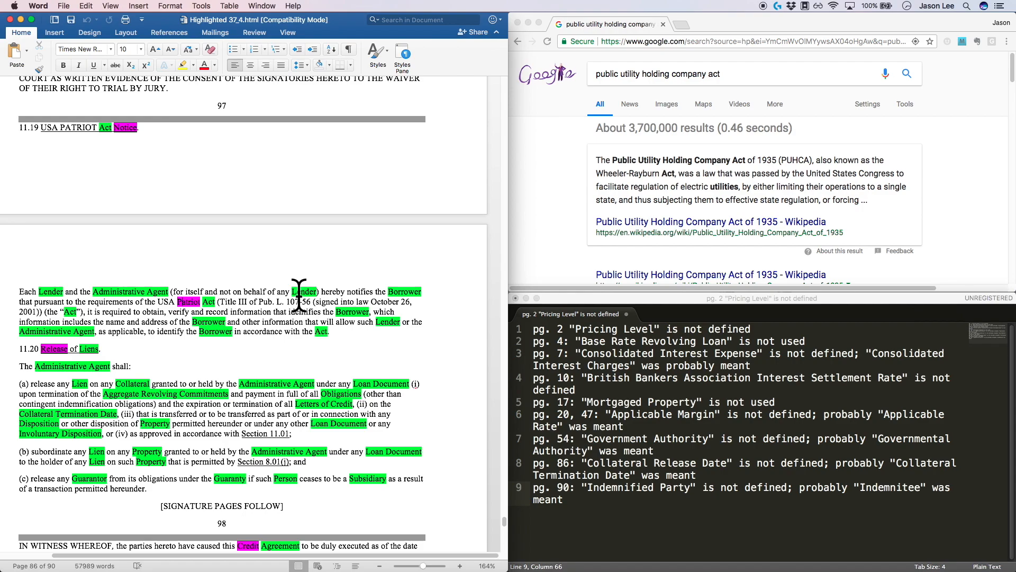
Step: Search Google in Chrome for "usa patriot act" and compare the act's capitalization with the flagged "Patriot" in Section 11.19
left_click(748, 76)
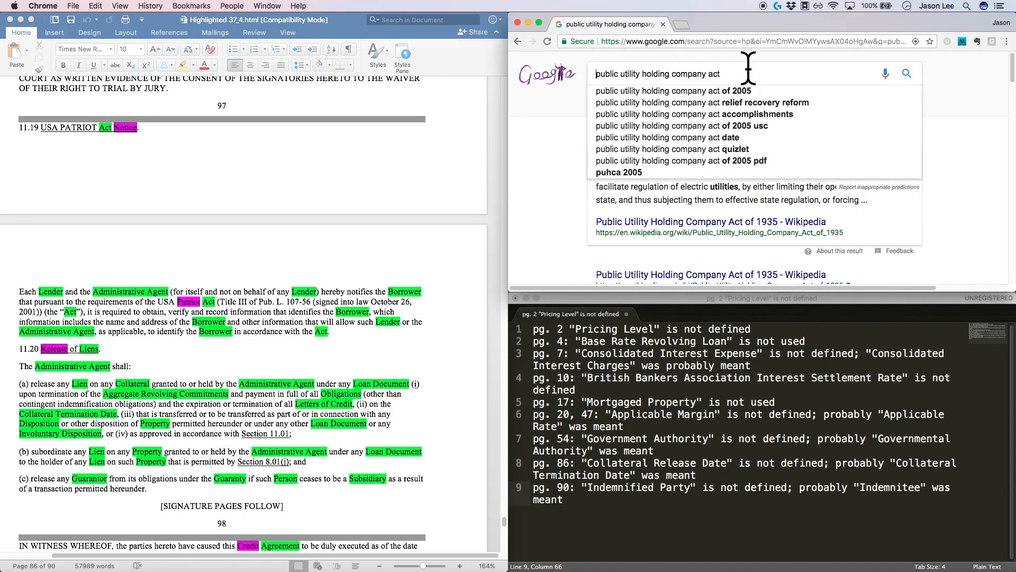
triple_click(749, 69)
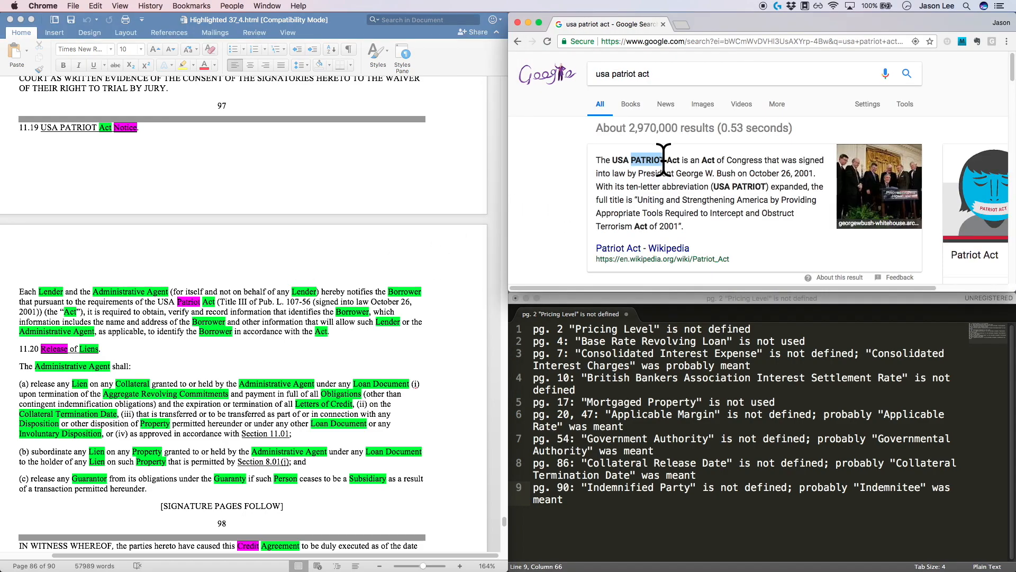
left_click(664, 159)
left_click_drag(616, 159, 677, 160)
left_click(233, 310)
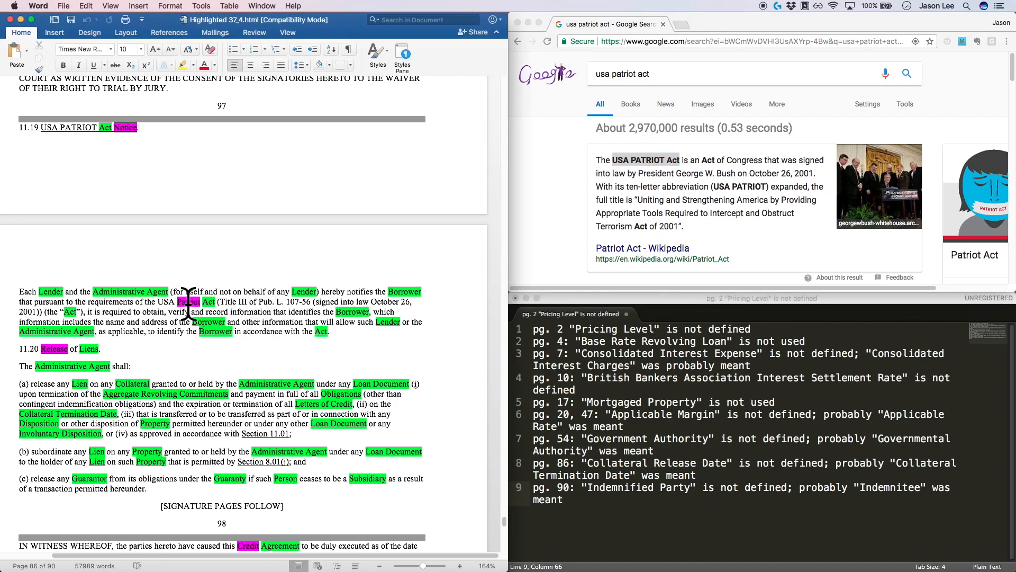
left_click(274, 309)
Step: Check the rest of the agreement for flagged terms, from Section 11.20 through the borrower, guarantor and lender signature pages
scroll(262, 299, "down", 2)
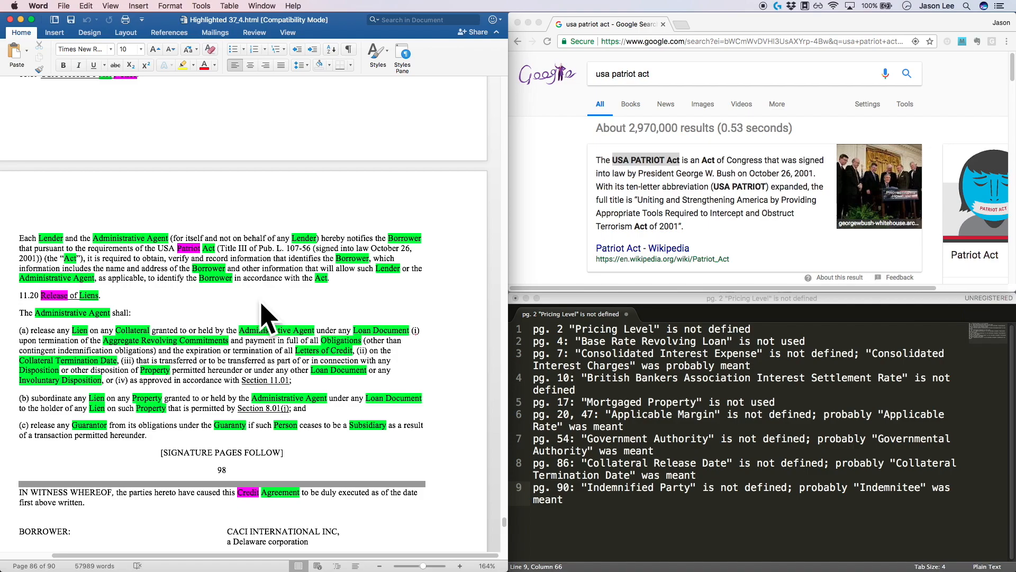
scroll(261, 311, "down", 20)
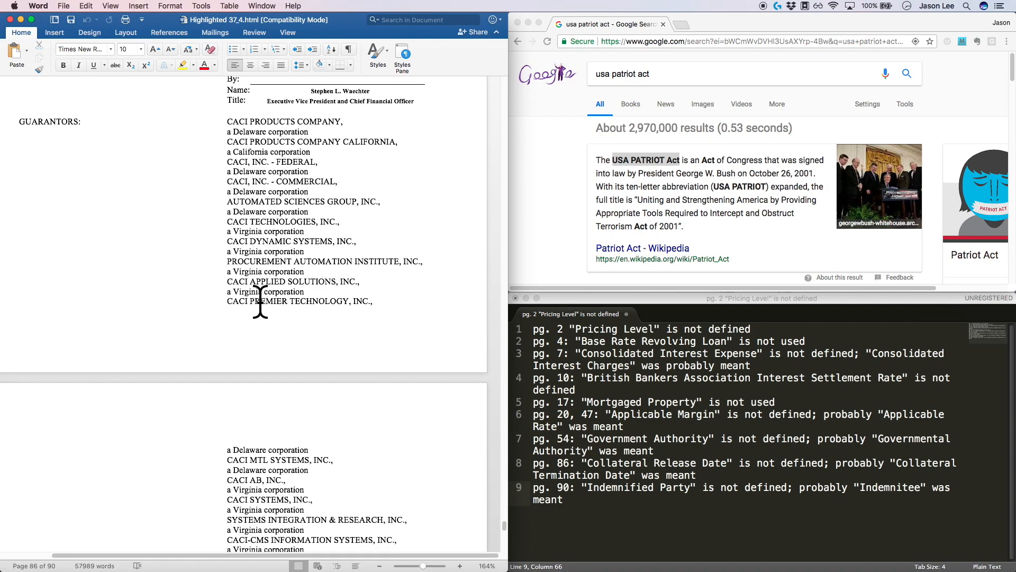
scroll(261, 312, "down", 8)
Step: Review the recorded issues in the Sublime Text notes from pg. 90 back to pg. 2
left_click(638, 508)
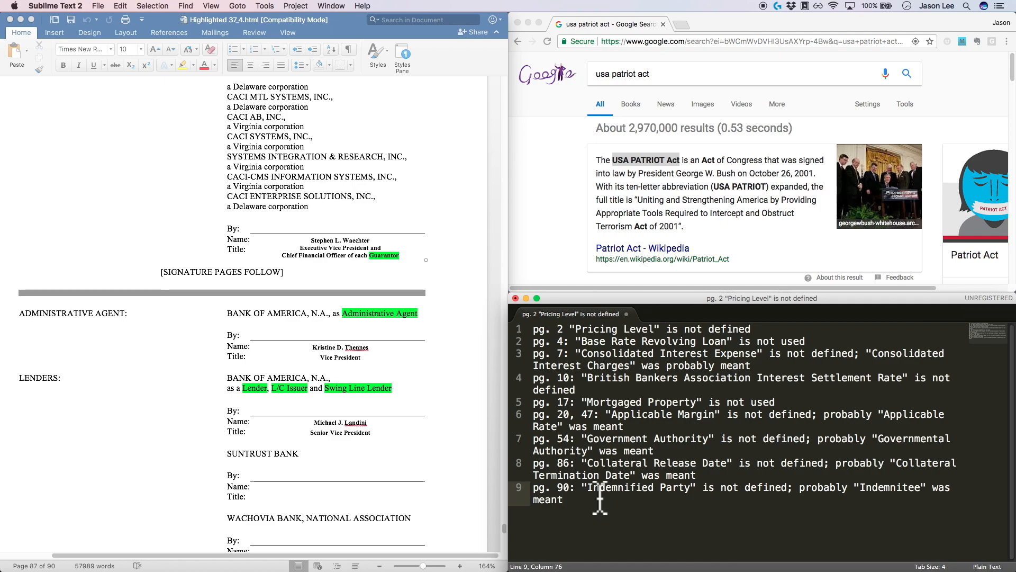
left_click(558, 464)
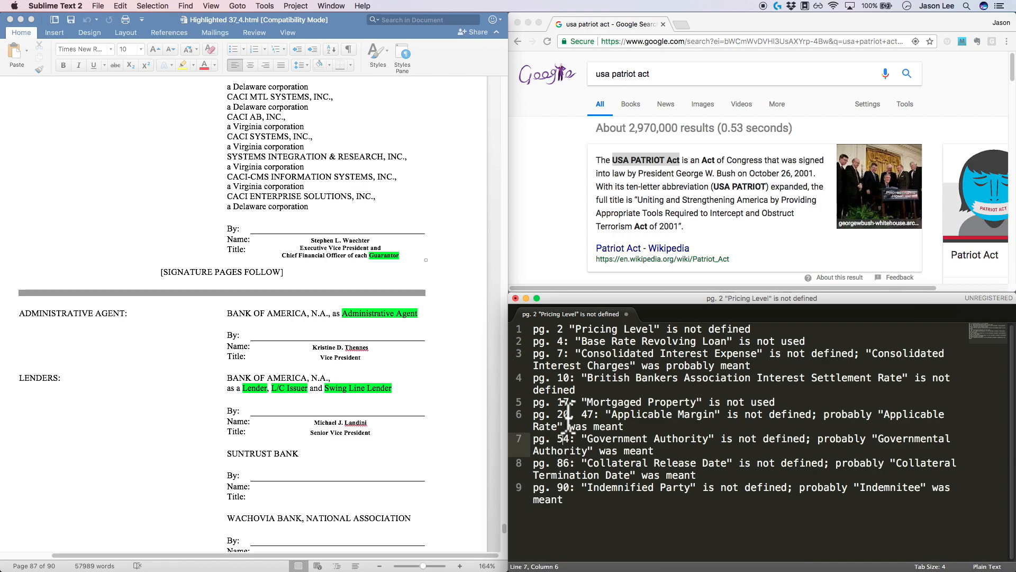
left_click(569, 365)
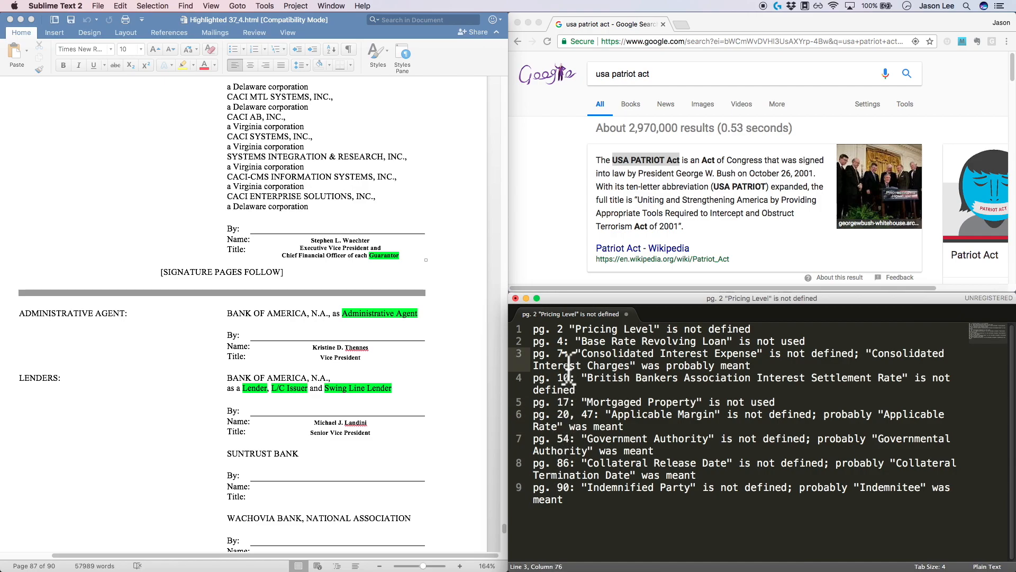
left_click(565, 329)
left_click(609, 520)
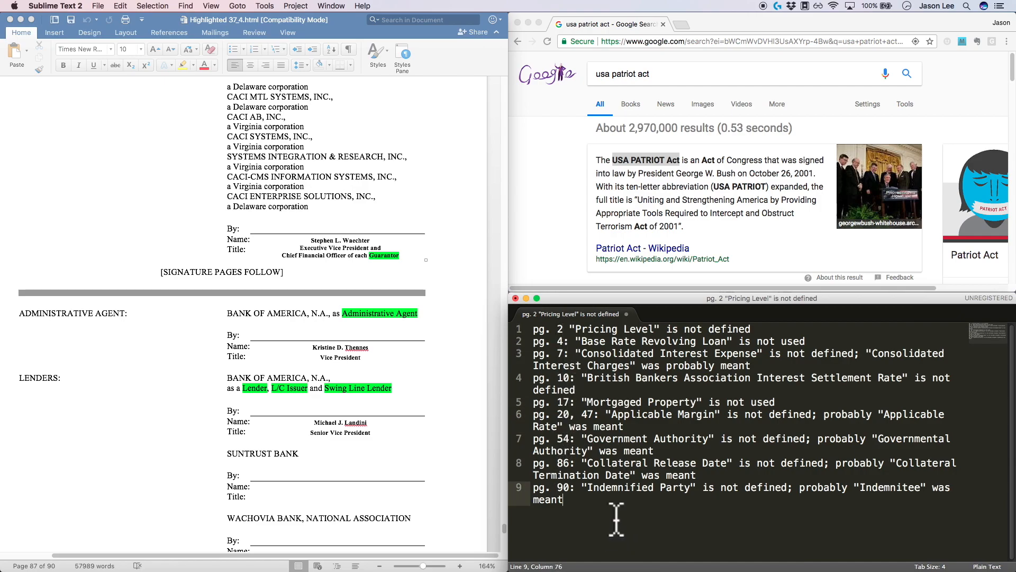